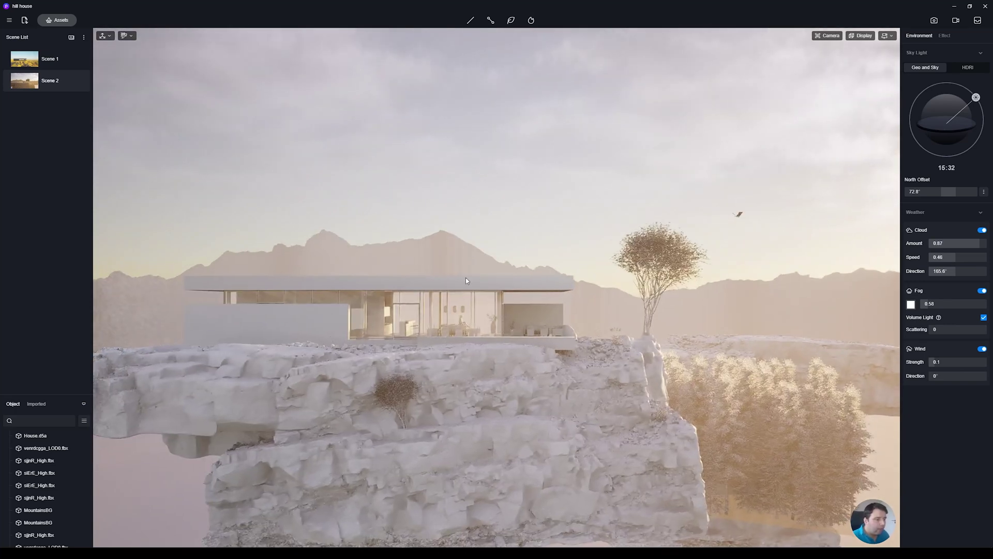
Switch the viewport display mode to show the full materials and lighting of the scene
left_click(887, 35)
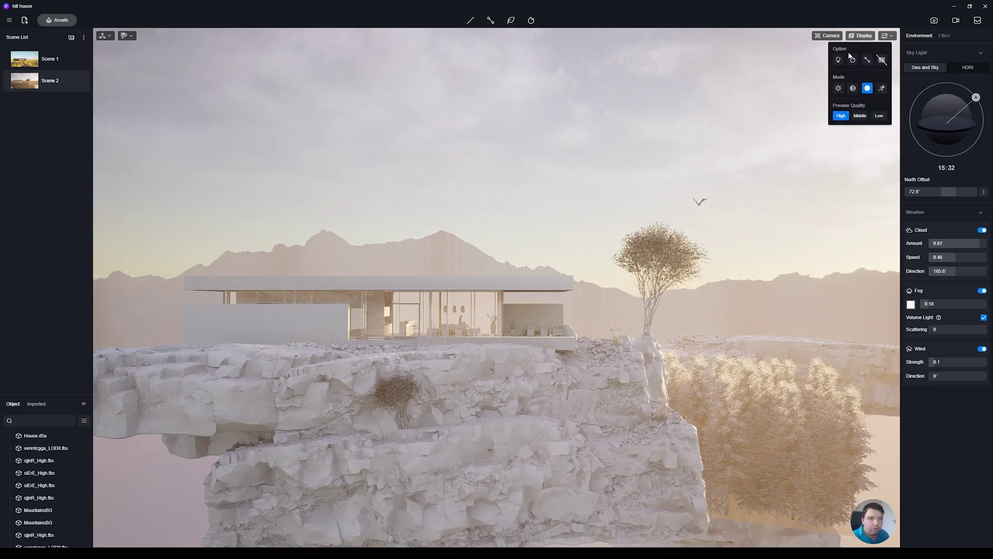
left_click(838, 89)
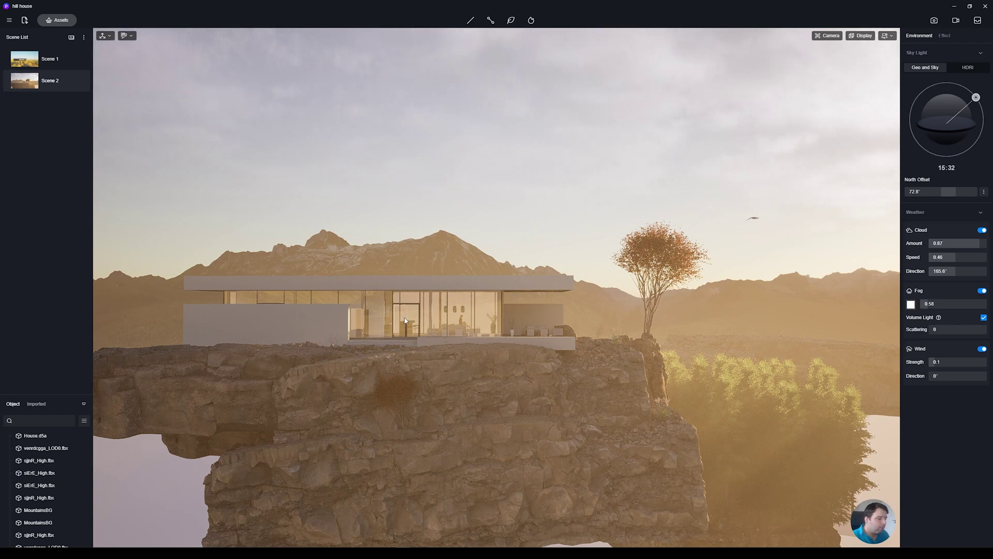
Examine the hill house scene from several angles, including the cliffs, the tree island and the background mountains
right_click_drag(515, 294, 719, 235)
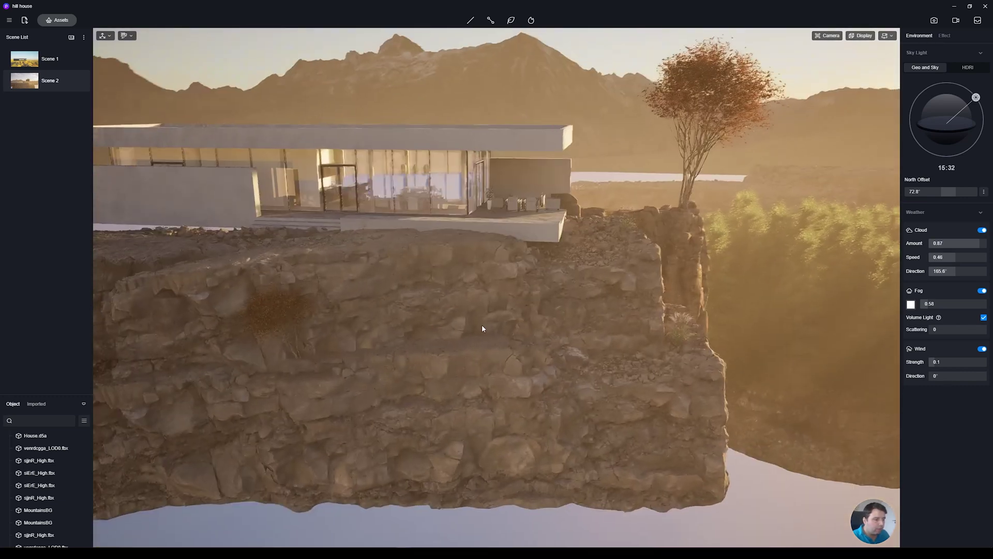
right_click_drag(482, 328, 293, 226)
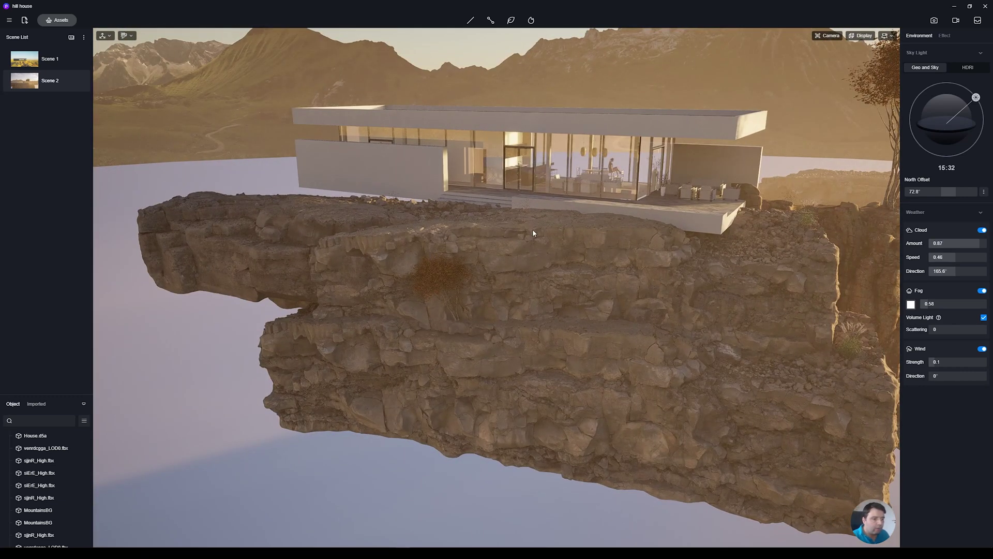
right_click_drag(790, 238, 864, 233)
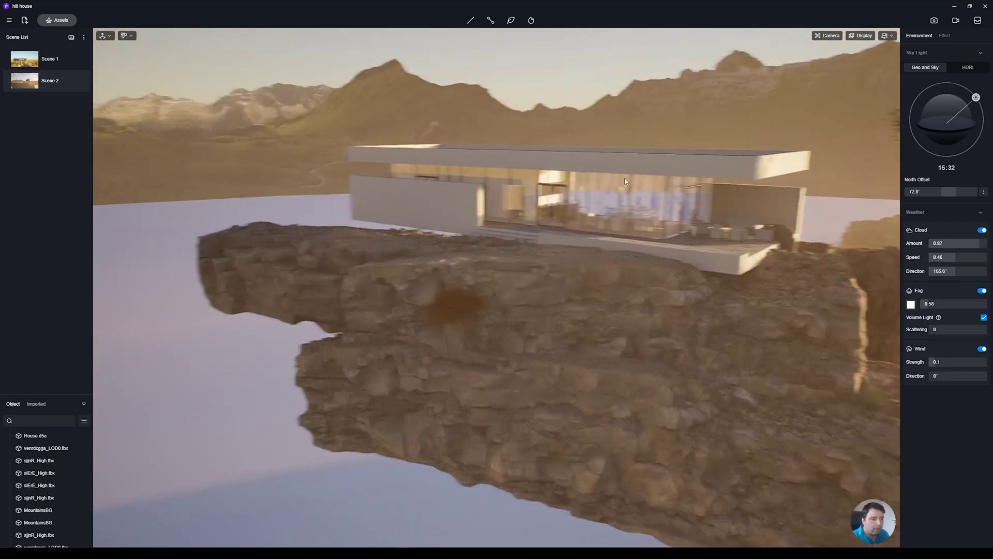
right_click_drag(646, 203, 694, 345)
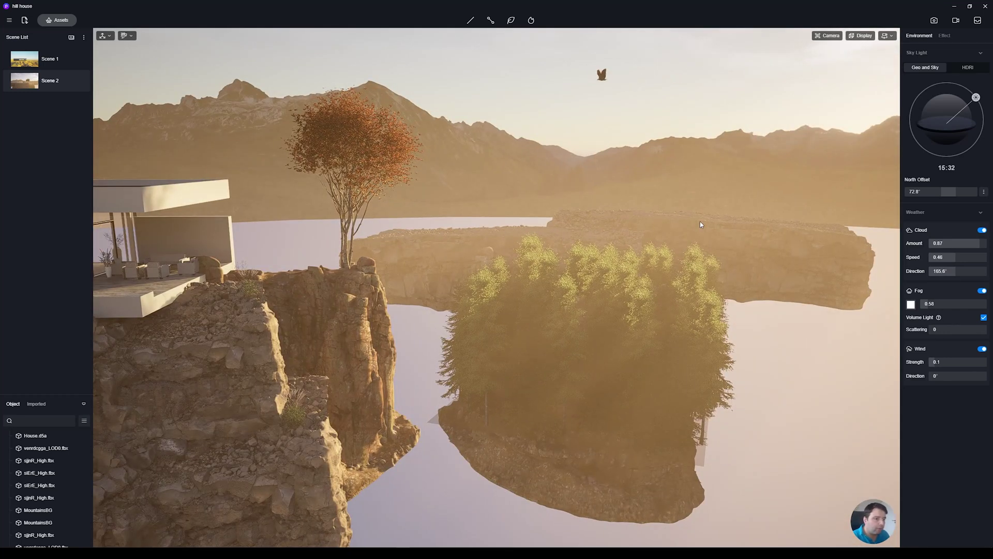
right_click_drag(710, 224, 576, 156)
left_click(576, 157)
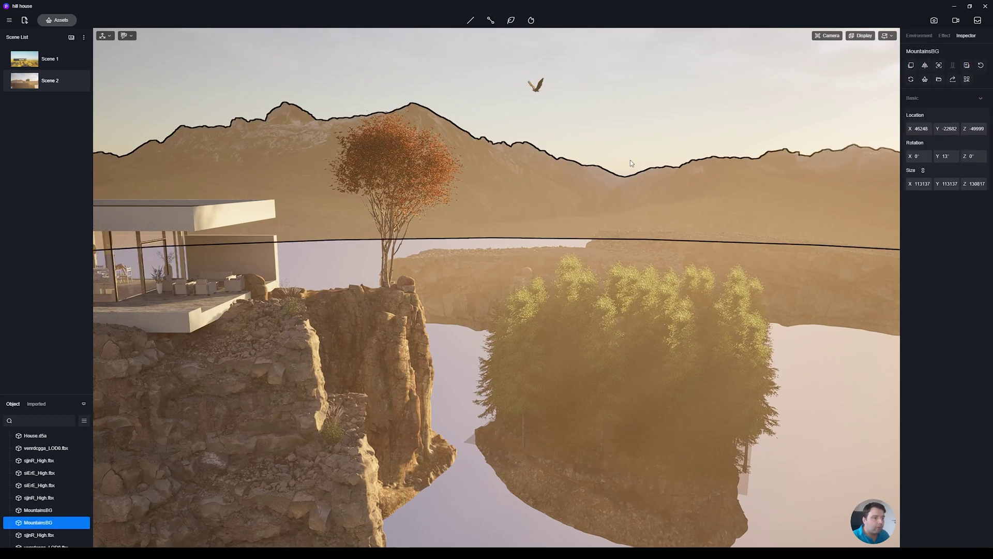
left_click(651, 142)
right_click_drag(473, 61, 558, 83)
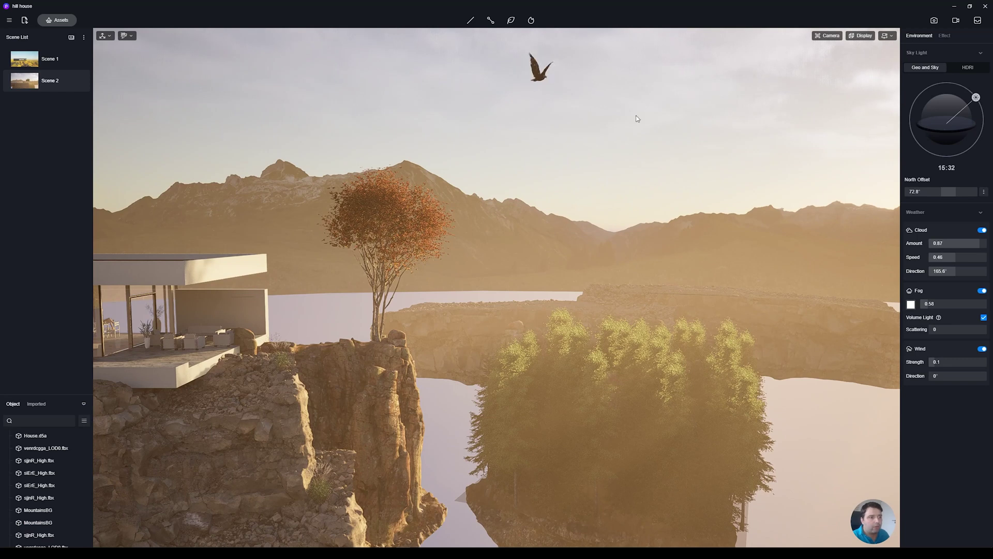
scroll(502, 201, "up", 3)
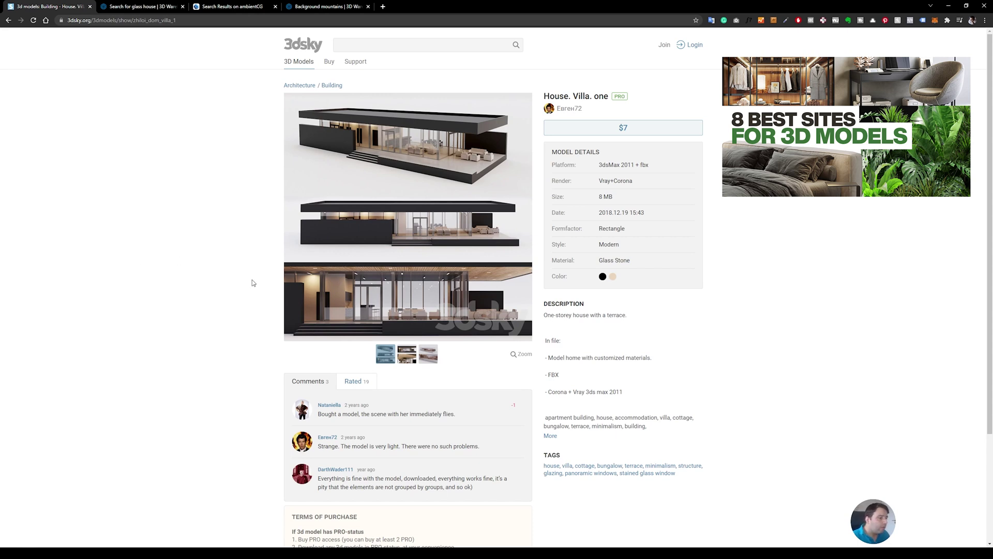
Look through the preview images and model details of the "House. Villa. one" model on 3dsky
left_click(404, 361)
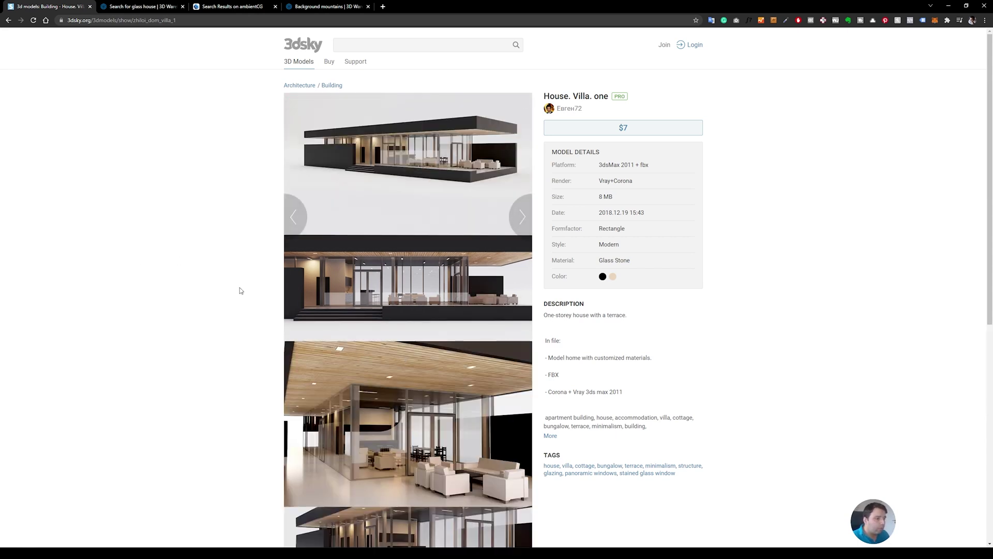
scroll(239, 295, "down", 2)
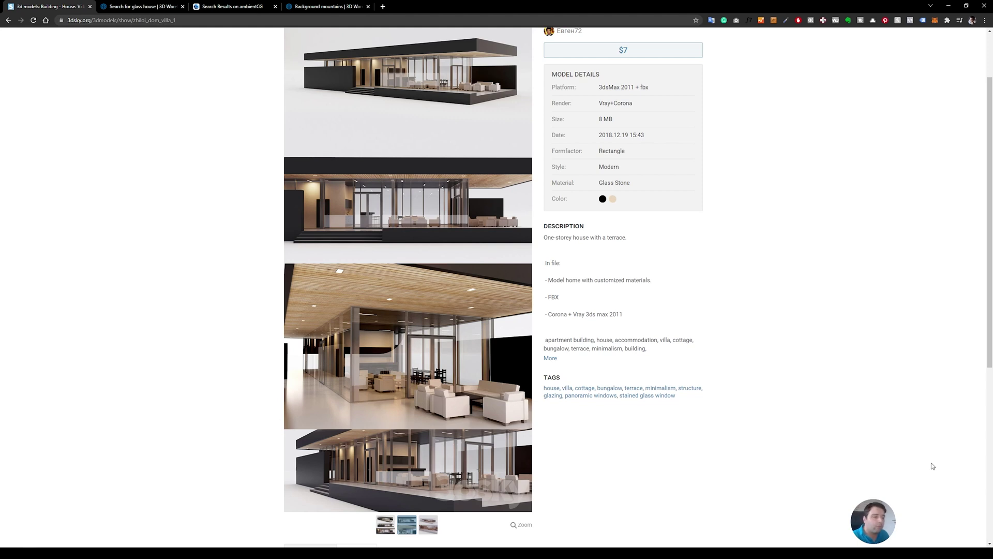
scroll(549, 332, "up", 2)
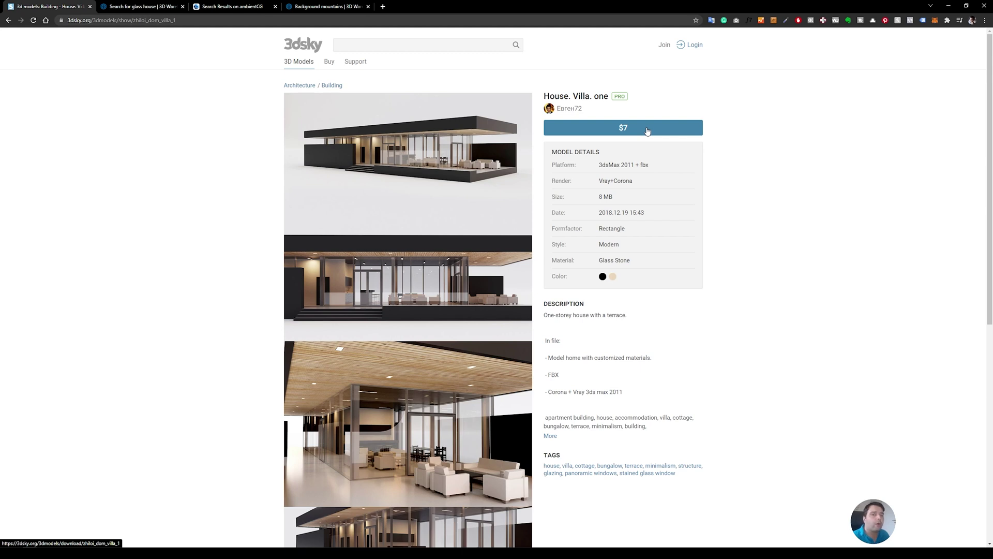
Switch to 3D Warehouse and browse the glass house models for a suitable house
left_click(151, 7)
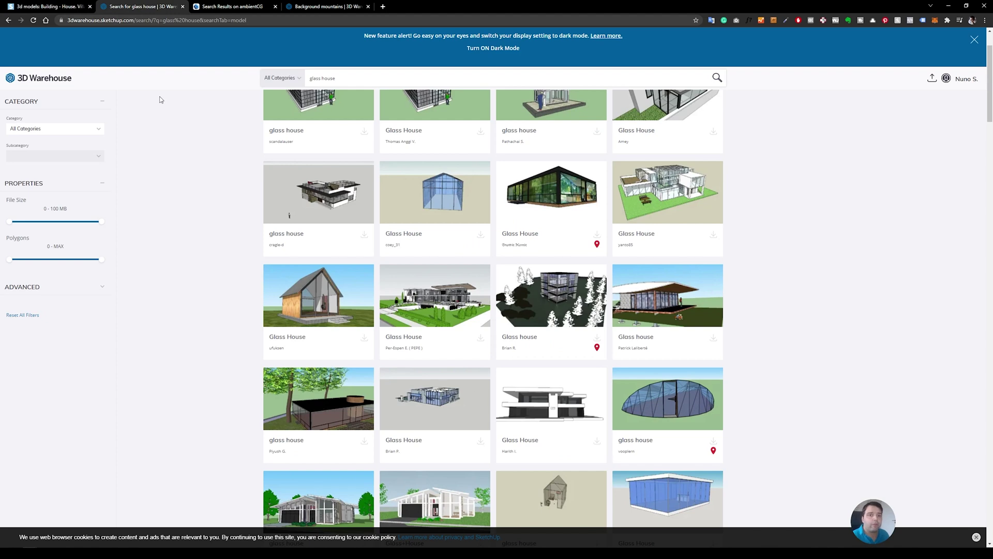
scroll(214, 169, "up", 3)
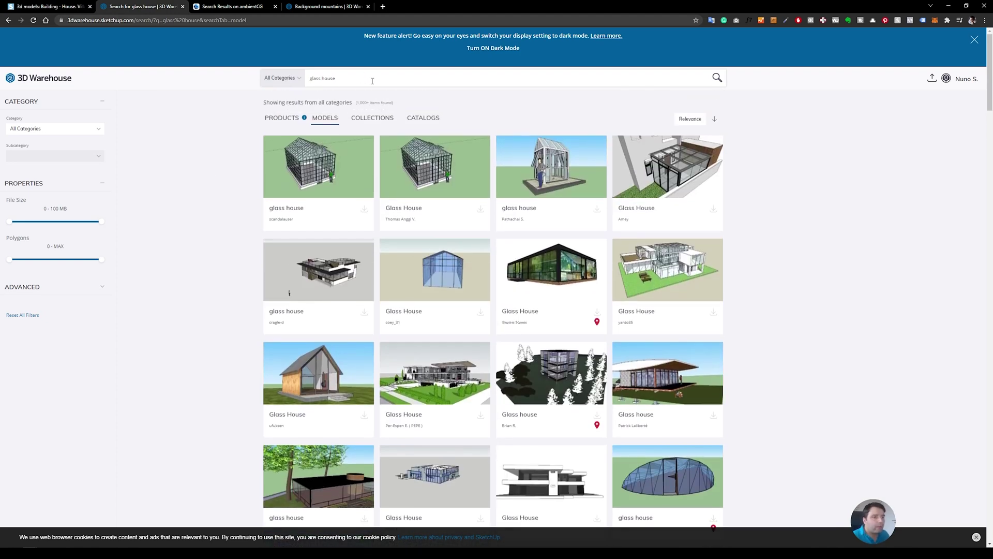
scroll(362, 199, "down", 1)
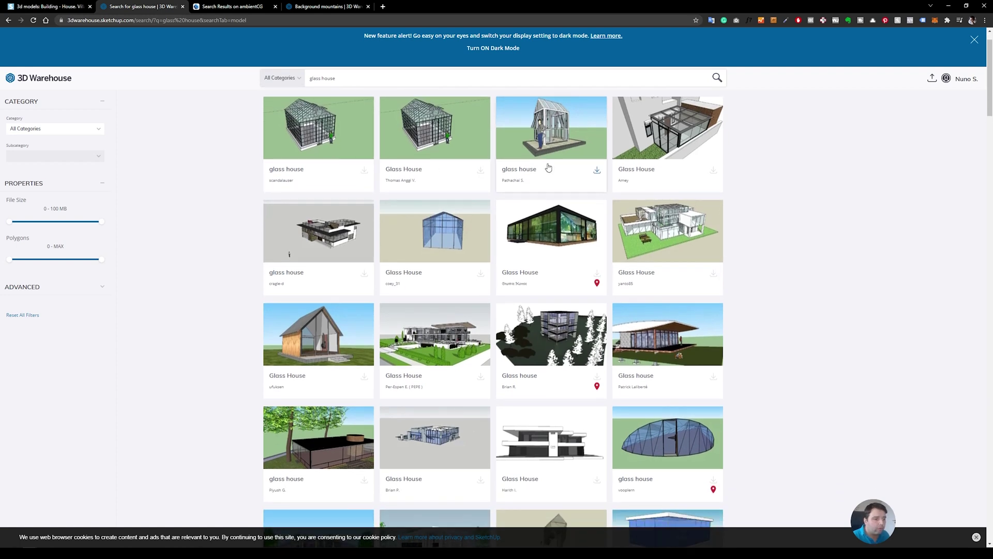
scroll(551, 157, "down", 10)
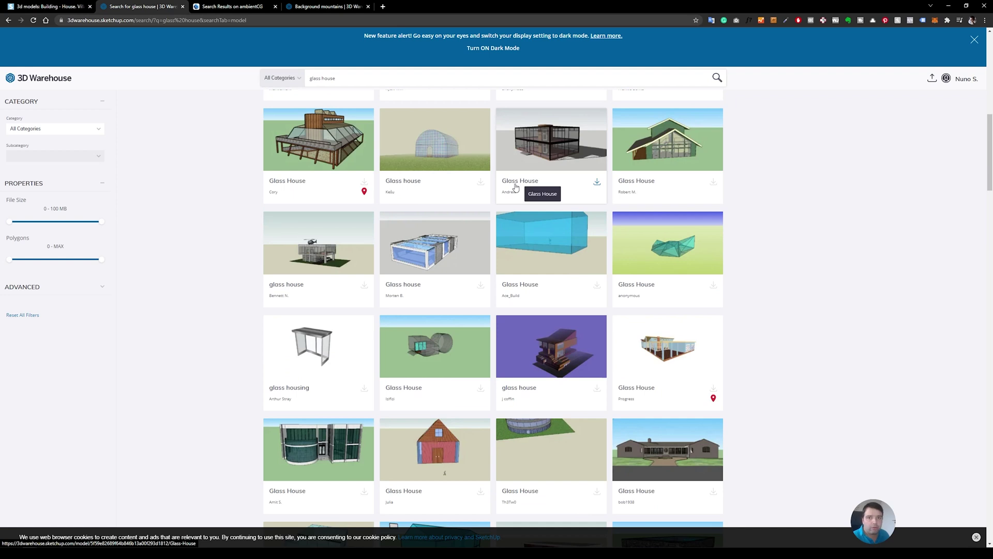
scroll(201, 263, "down", 7)
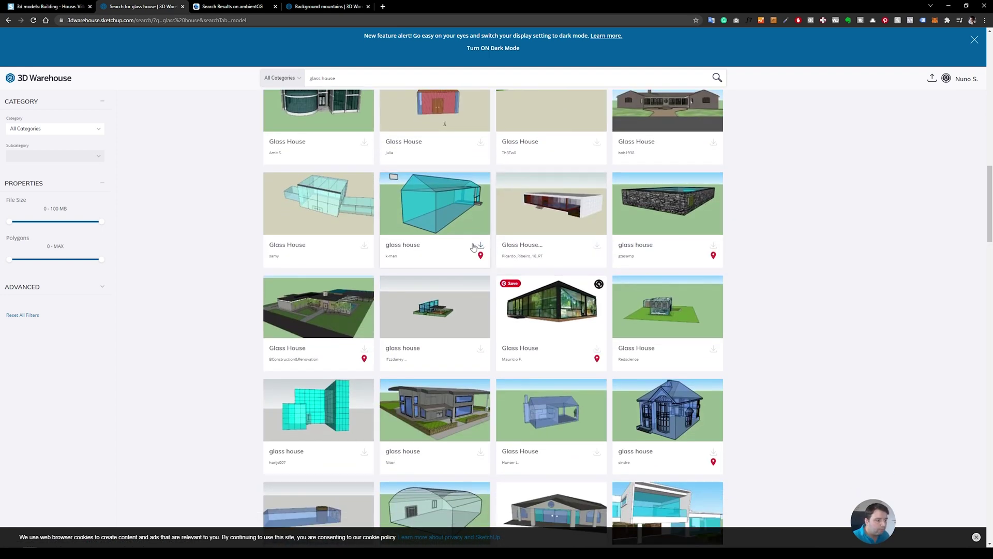
scroll(282, 326, "down", 7)
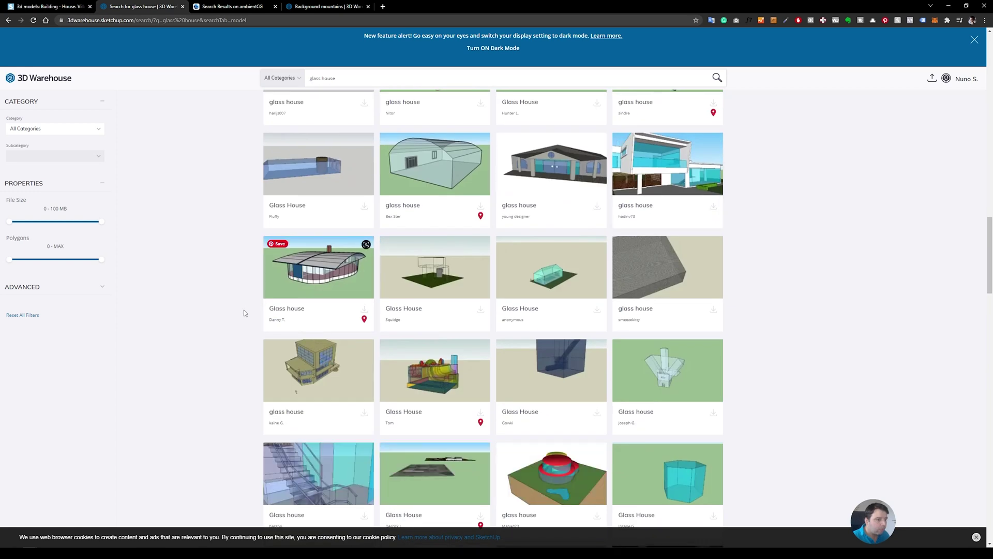
scroll(290, 218, "down", 3)
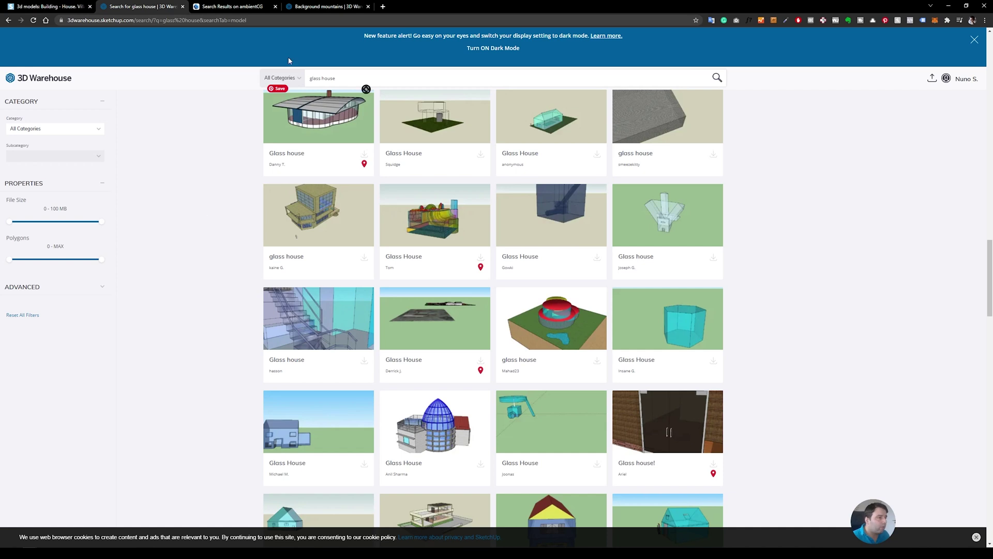
Switch to ambientCG and open the Backdrop category from its list of categories
left_click(233, 6)
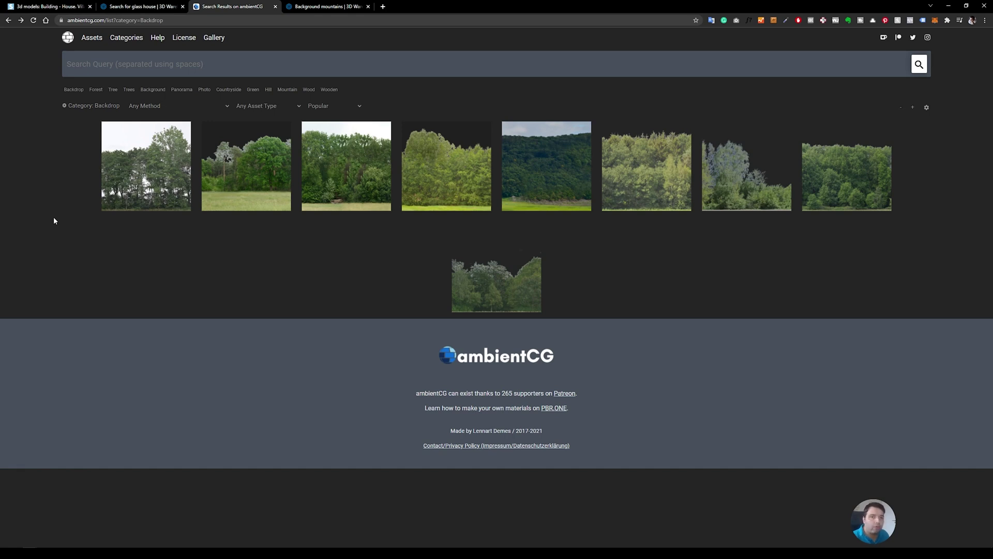
left_click(127, 37)
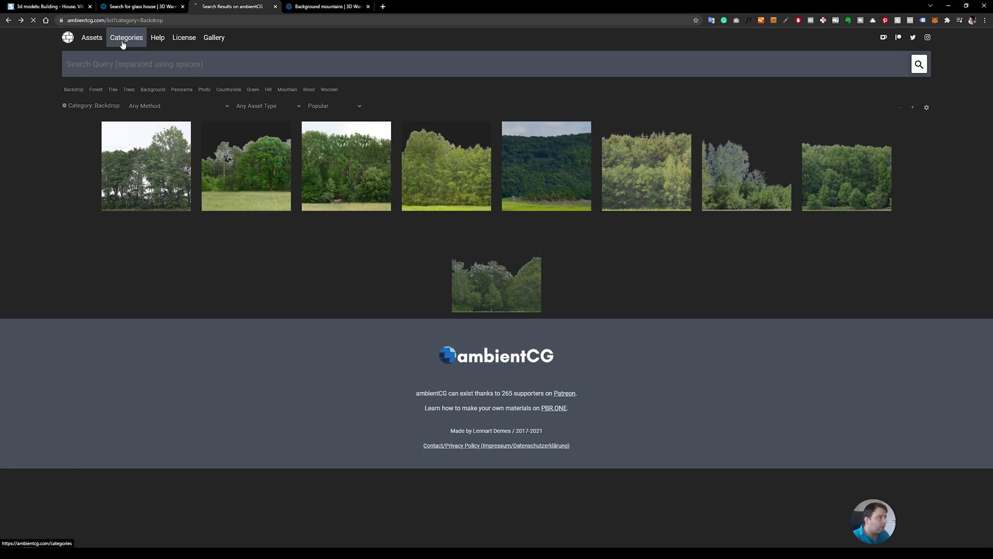
scroll(608, 277, "down", 5)
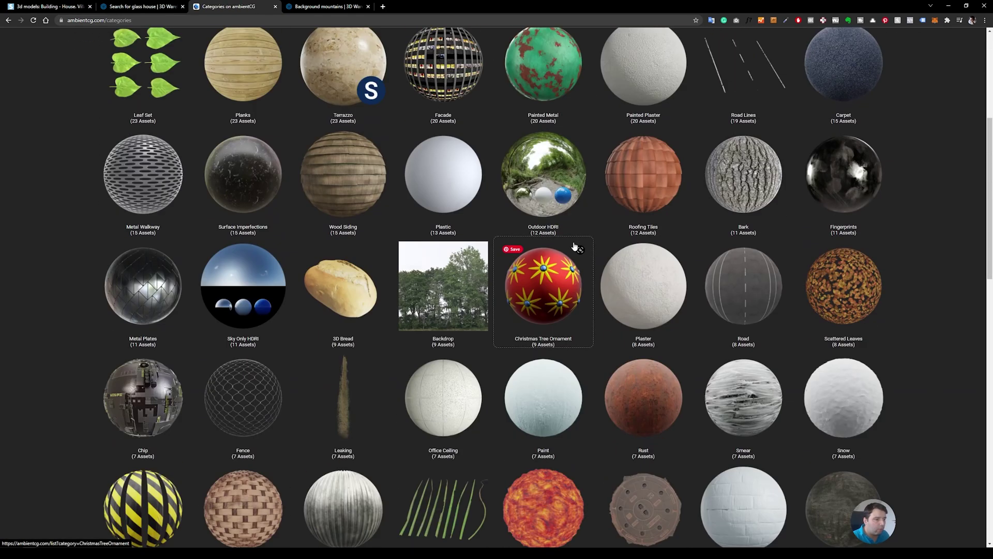
left_click(465, 299)
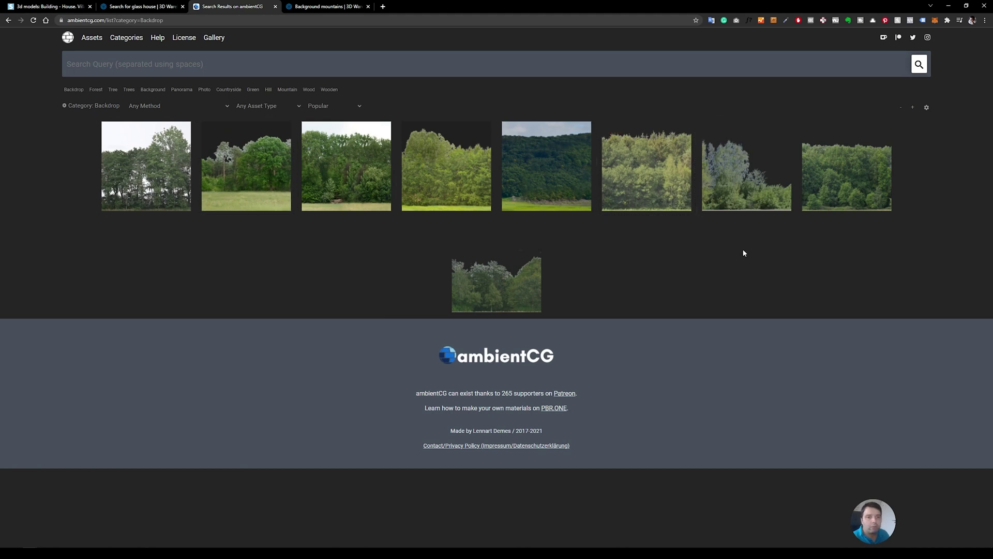
Examine the asset pages of Backdrop 003, Backdrop 008 and Backdrop 007 in turn
left_click(499, 281)
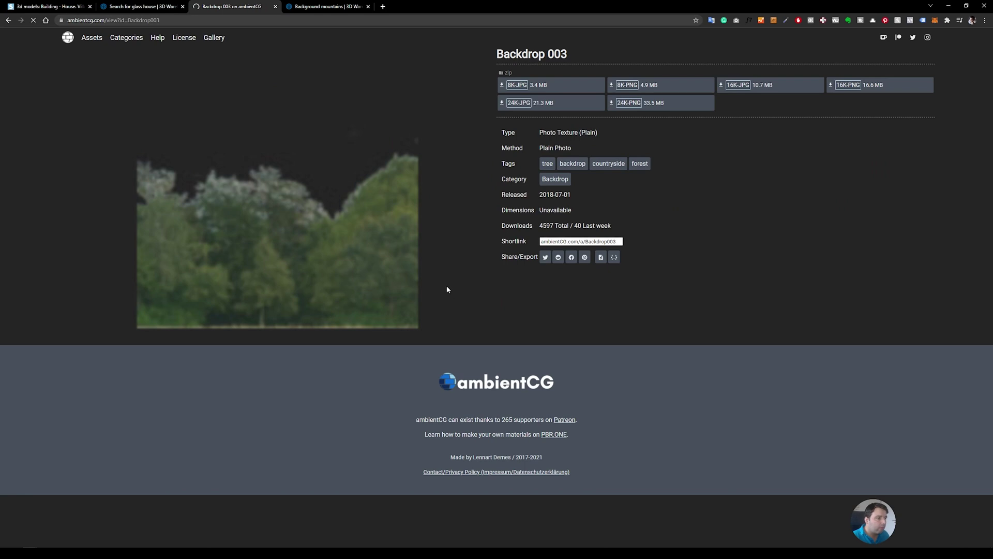
key("alt+Left")
left_click(333, 189)
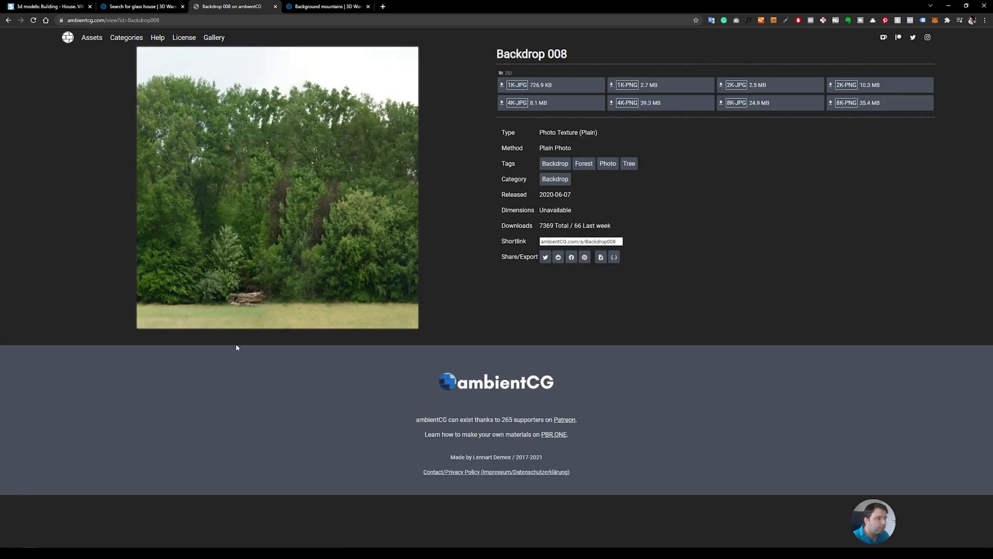
key("alt+Left")
left_click(245, 171)
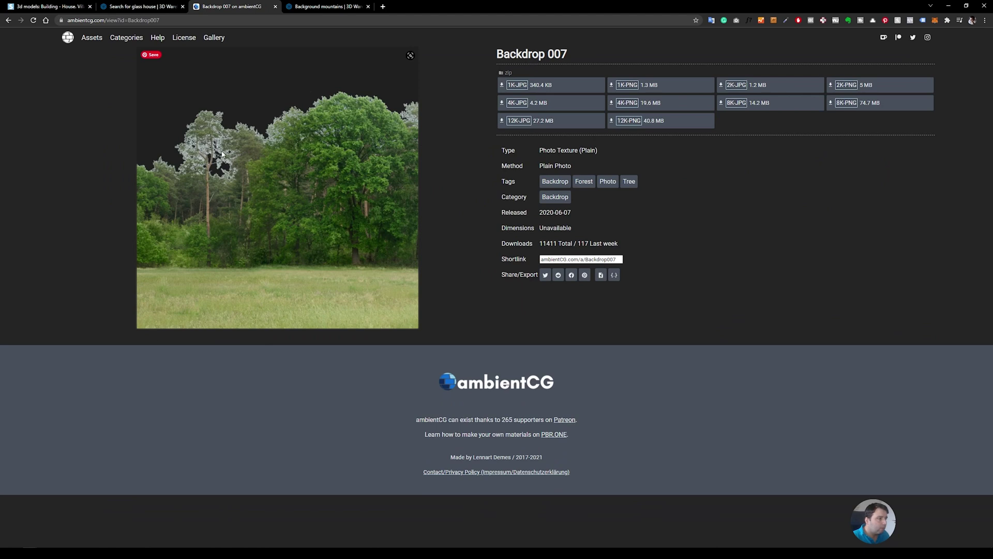
Examine the wooded hill backdrop and the pages of Backdrop 004, Backdrop 001 and Backdrop 002
key("alt+Left")
left_click(577, 169)
key("alt+Left")
left_click(641, 205)
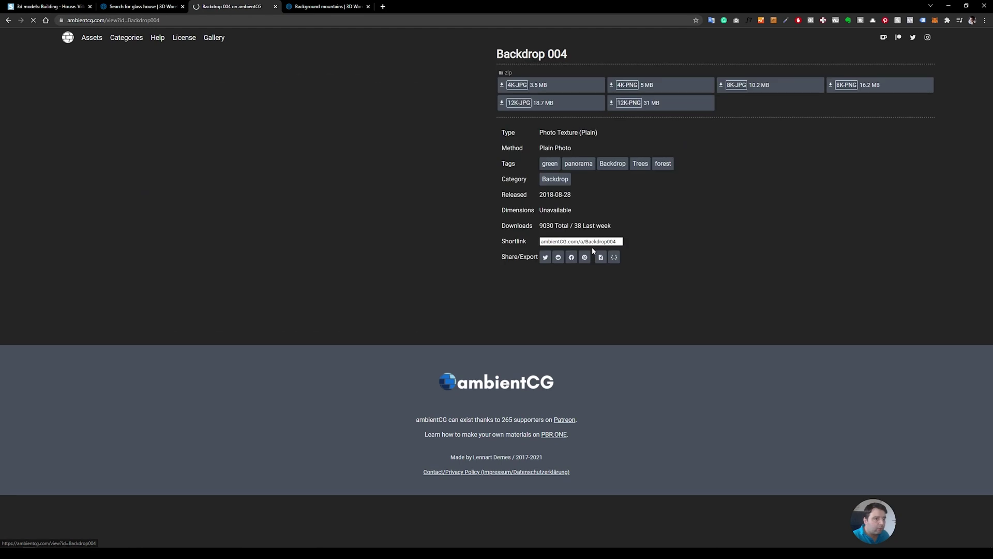
key("alt+Left")
left_click(752, 197)
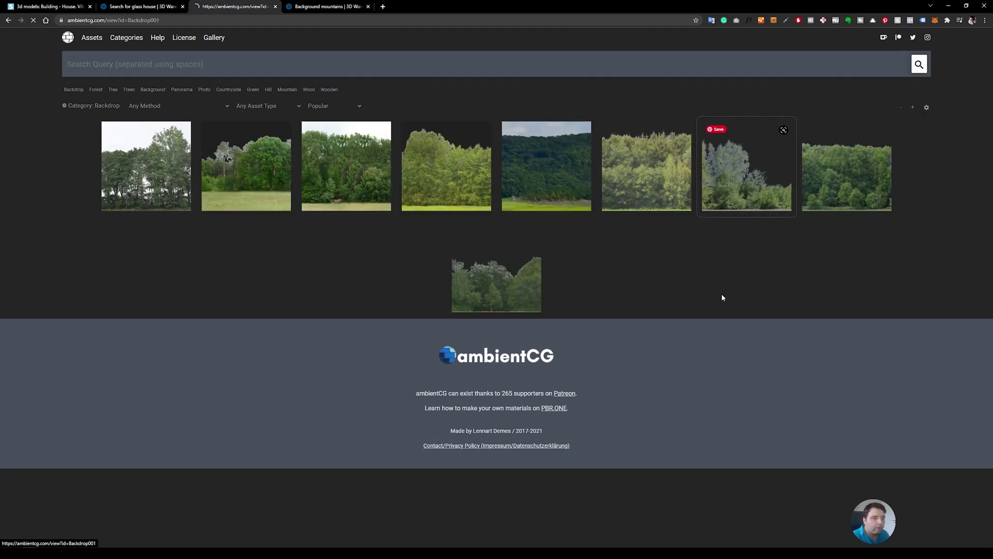
key("alt+Left")
left_click(860, 190)
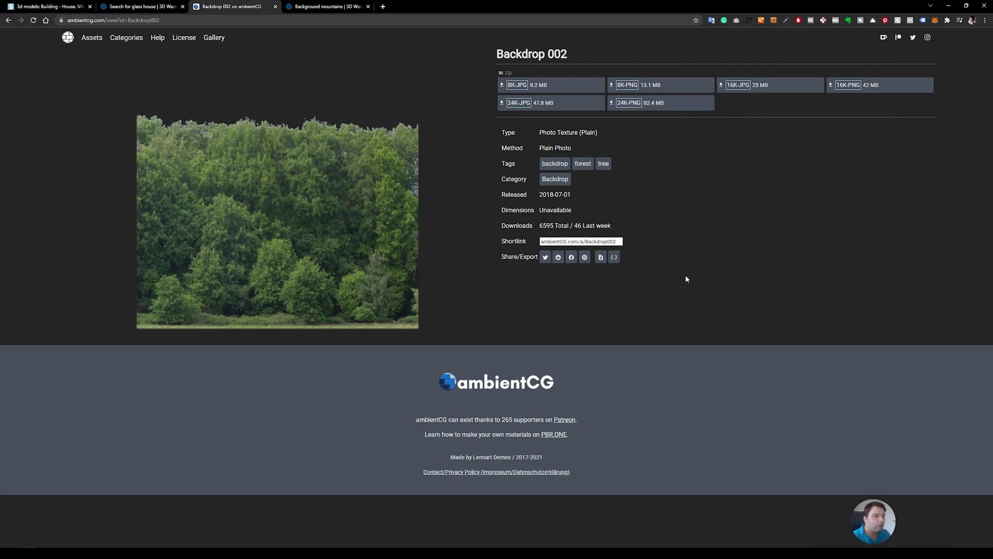
Copy the "Background mountains" model's title on 3D Warehouse and search for models with that name
left_click(316, 7)
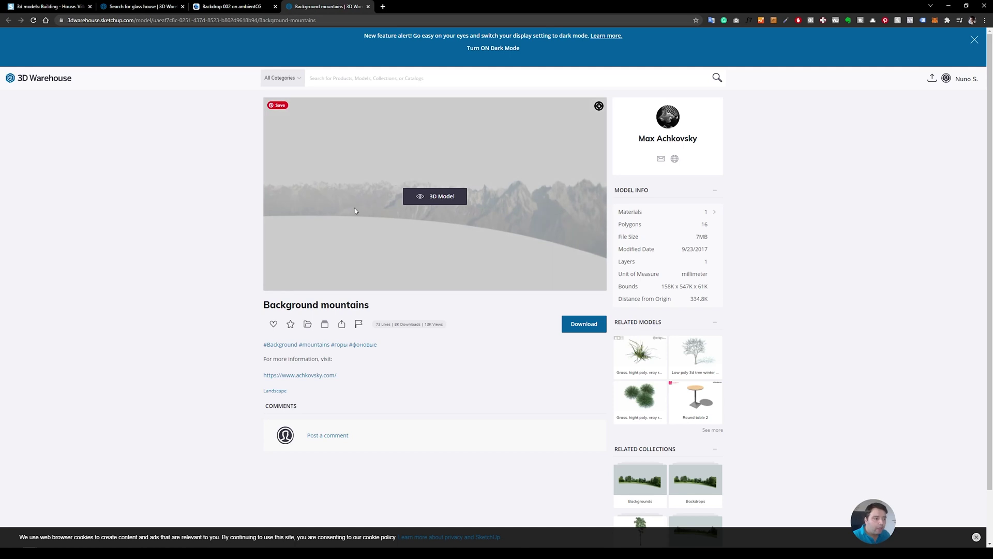
left_click_drag(263, 305, 388, 307)
key("ctrl+c")
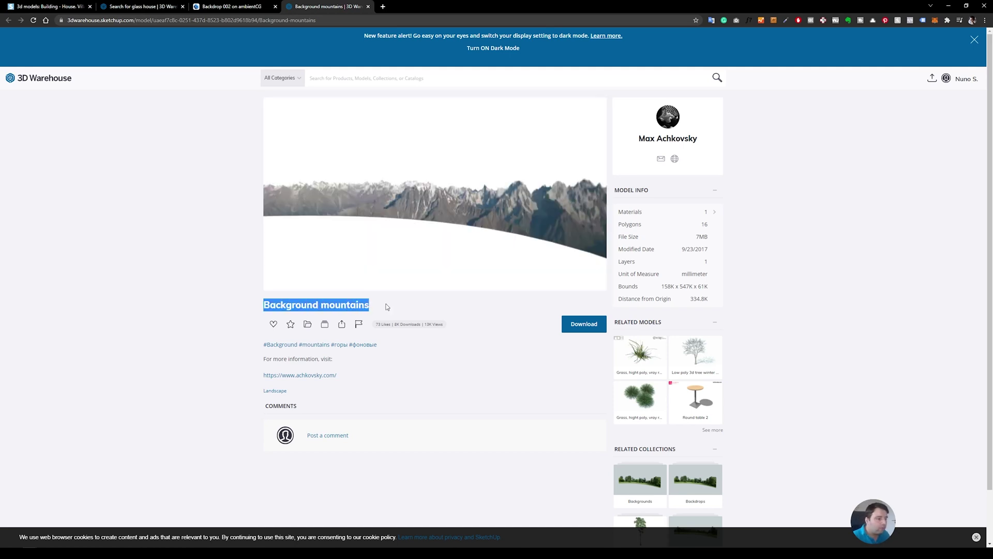
left_click(421, 75)
key("ctrl+v")
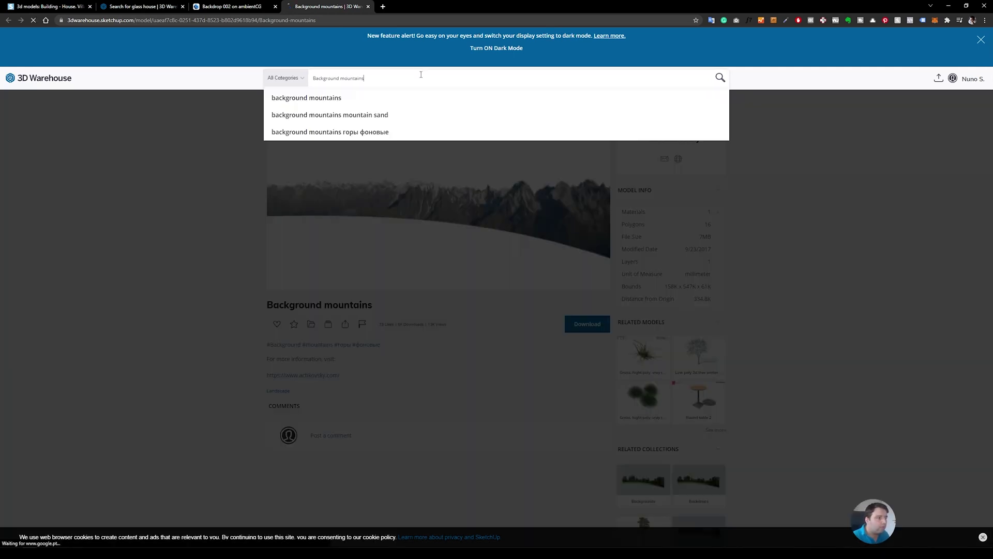
key("Return")
left_click(325, 118)
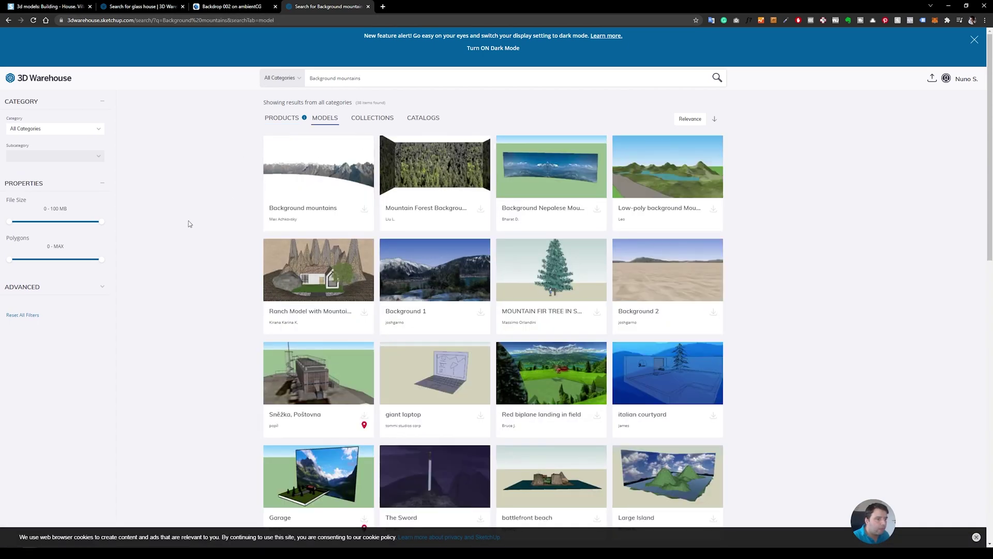
Browse the "Background mountains" search results for alternative mountain backdrops
scroll(454, 222, "down", 2)
scroll(451, 227, "up", 1)
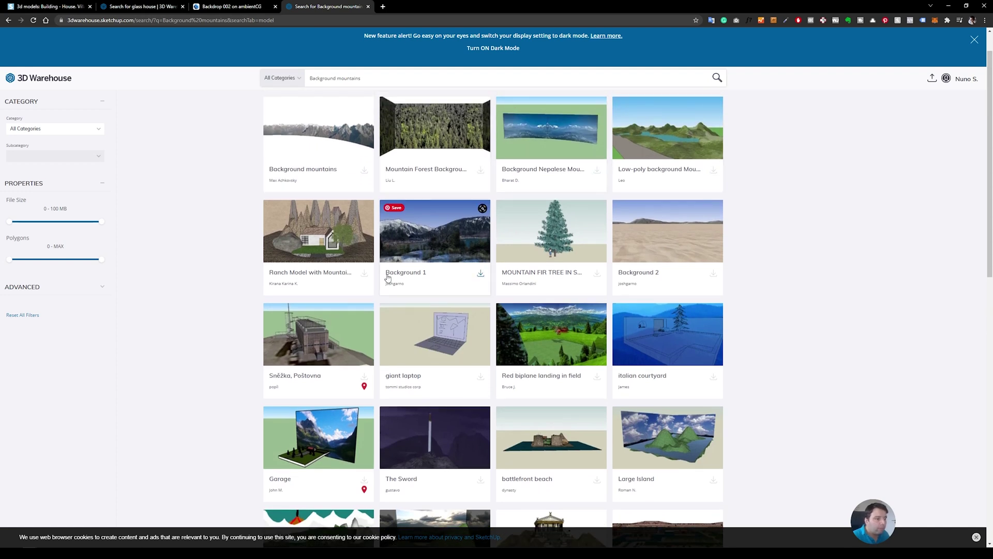
scroll(471, 235, "down", 6)
scroll(238, 299, "down", 2)
scroll(243, 310, "down", 2)
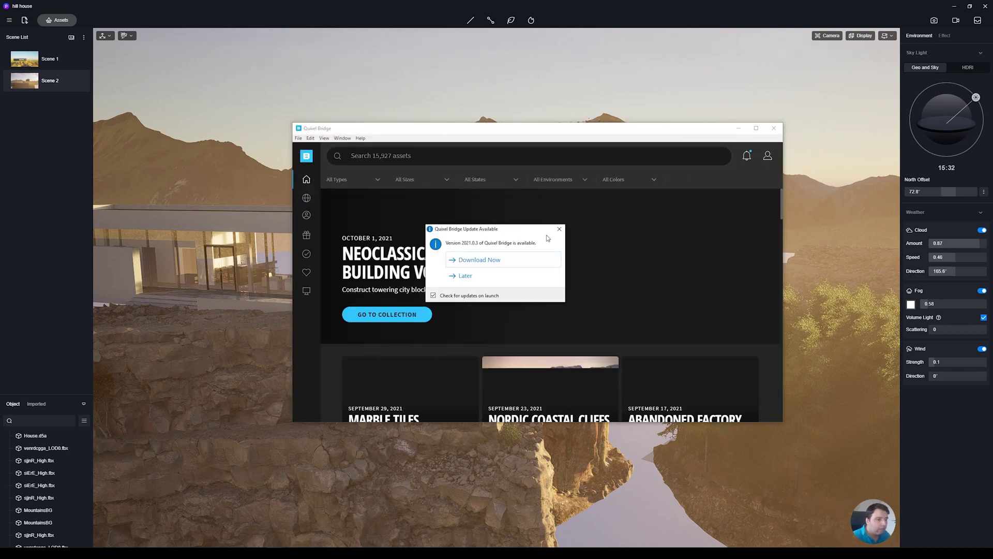
Dismiss the Quixel Bridge update offer, maximize the window and open the Nordic Coastal Cliffs collection
left_click(560, 229)
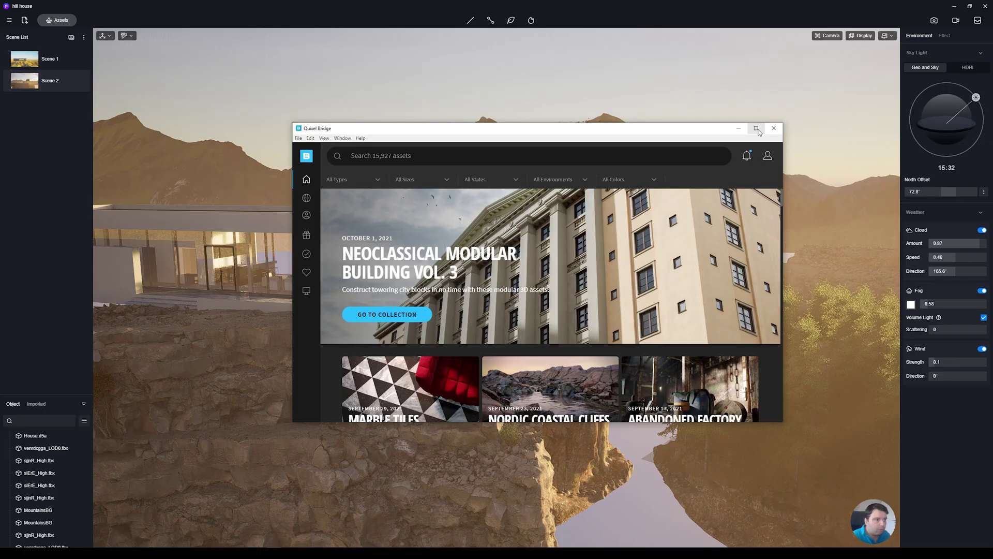
left_click(757, 129)
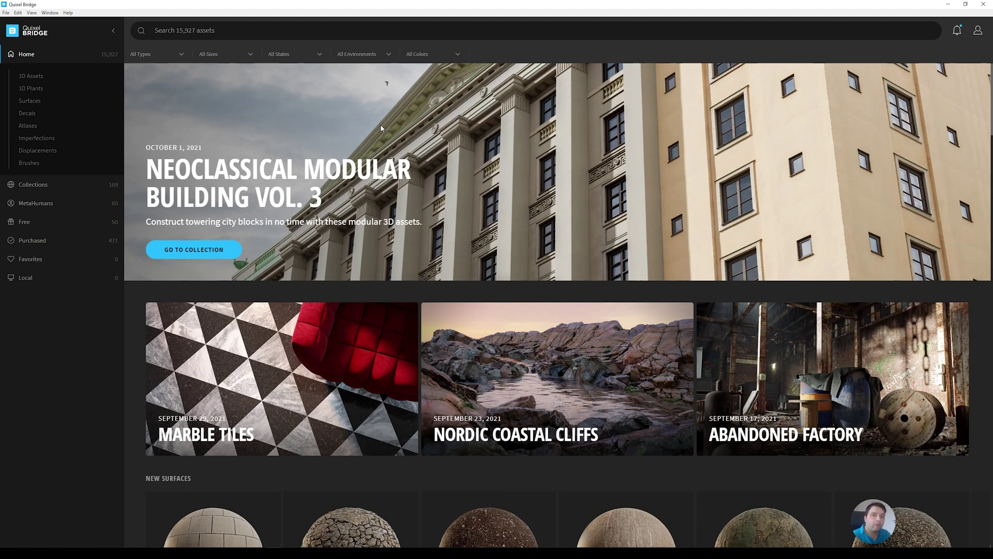
scroll(522, 204, "down", 3)
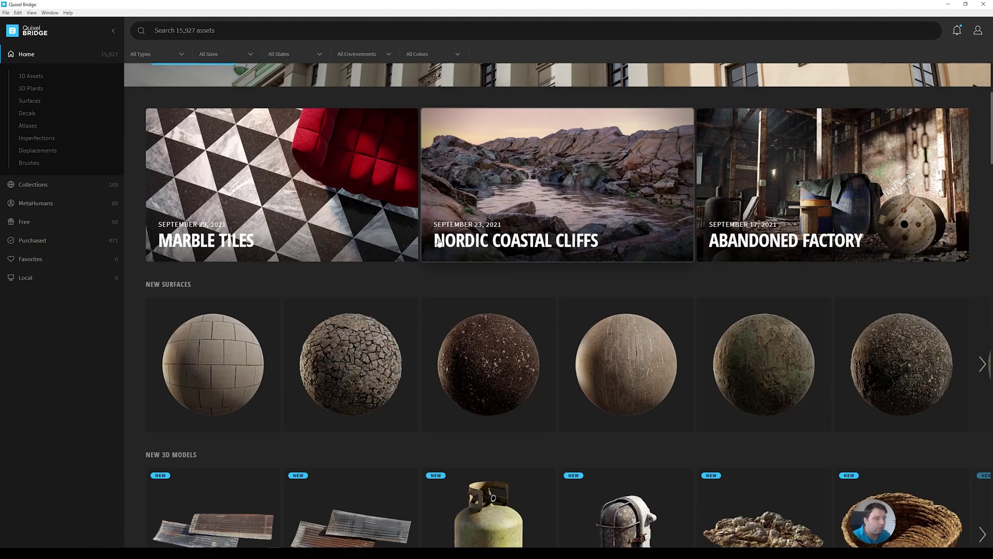
left_click(602, 208)
View the Nordic Coastal Cliffs reference photos and return to the collection's assets
scroll(538, 284, "down", 3)
scroll(541, 288, "up", 3)
left_click(225, 291)
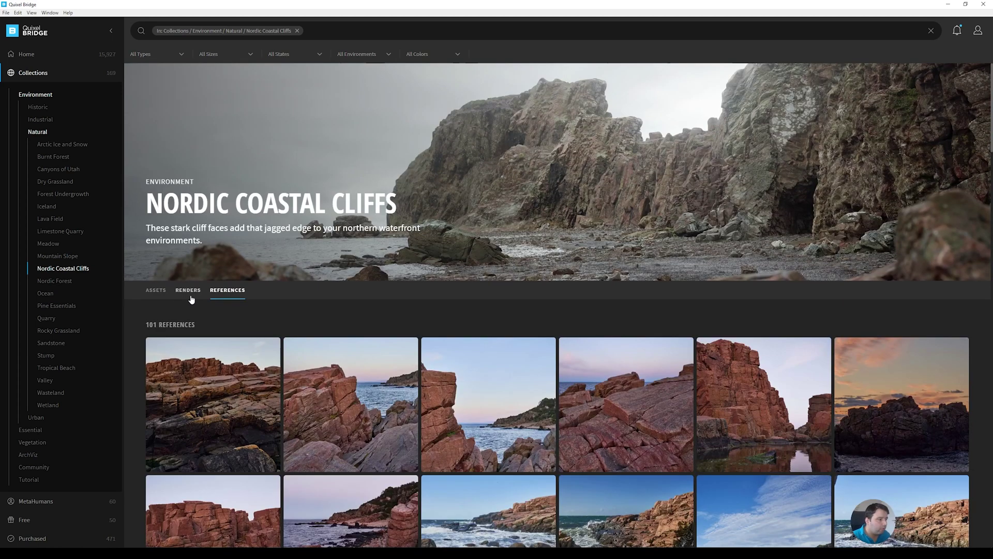
scroll(274, 360, "down", 2)
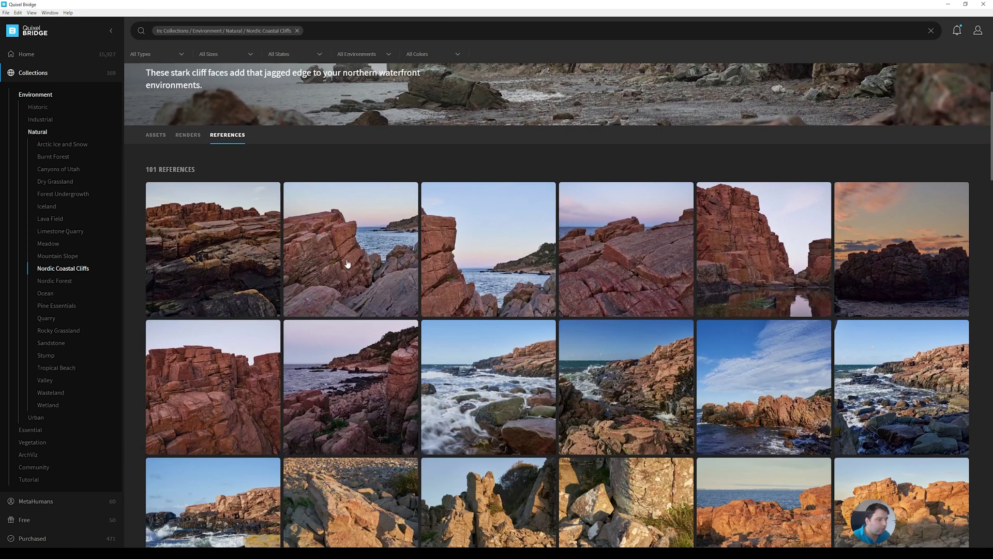
left_click(164, 139)
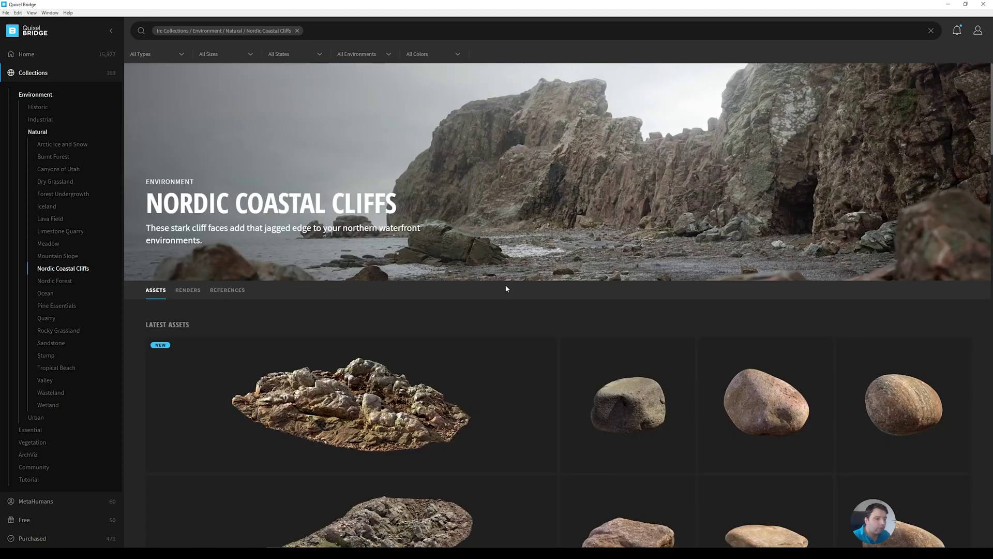
Browse the Nordic Coastal Cliffs assets for cliffs, boulders and rock formations
scroll(512, 287, "down", 10)
scroll(505, 286, "down", 5)
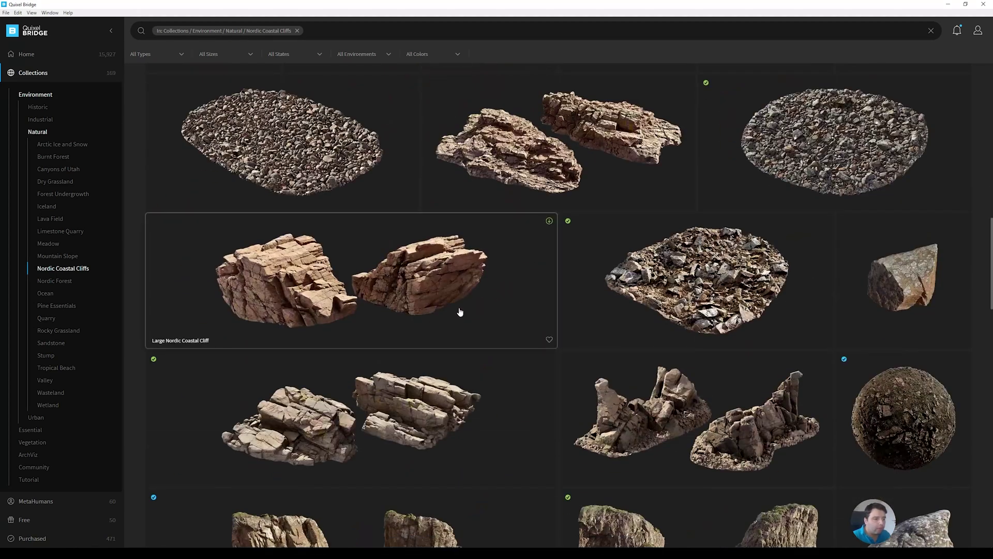
scroll(461, 310, "up", 4)
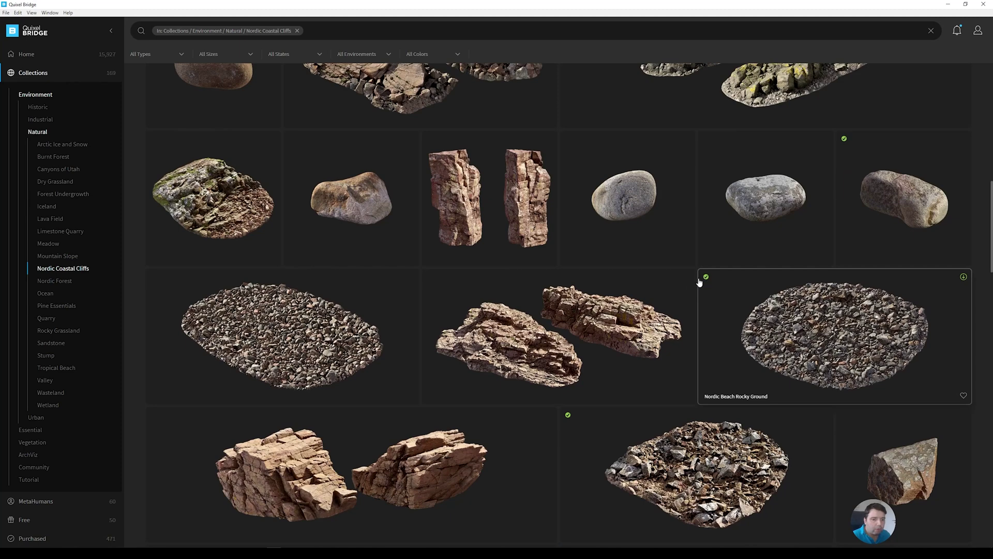
scroll(490, 274, "down", 8)
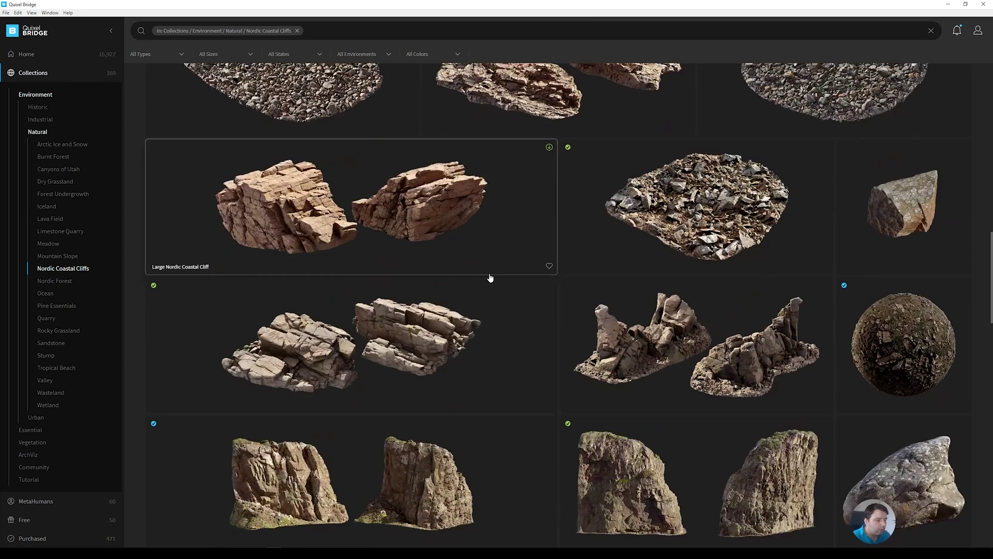
scroll(486, 283, "up", 4)
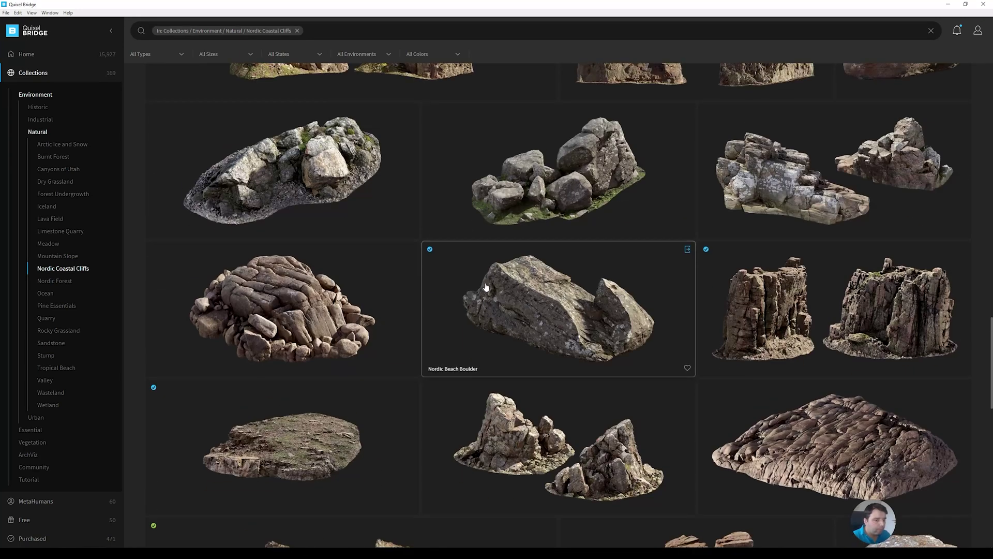
scroll(476, 300, "down", 2)
scroll(475, 313, "down", 6)
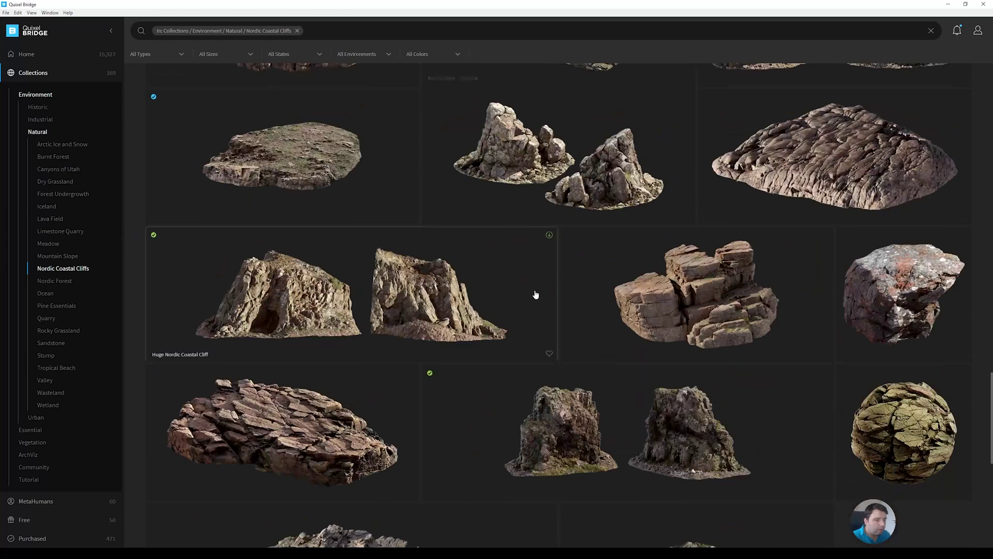
scroll(476, 317, "down", 8)
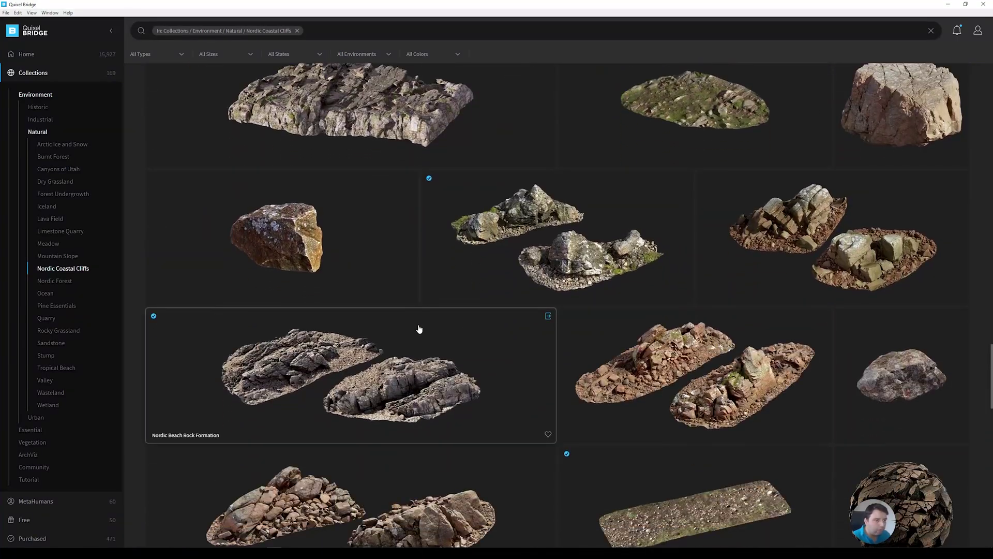
scroll(573, 294, "down", 10)
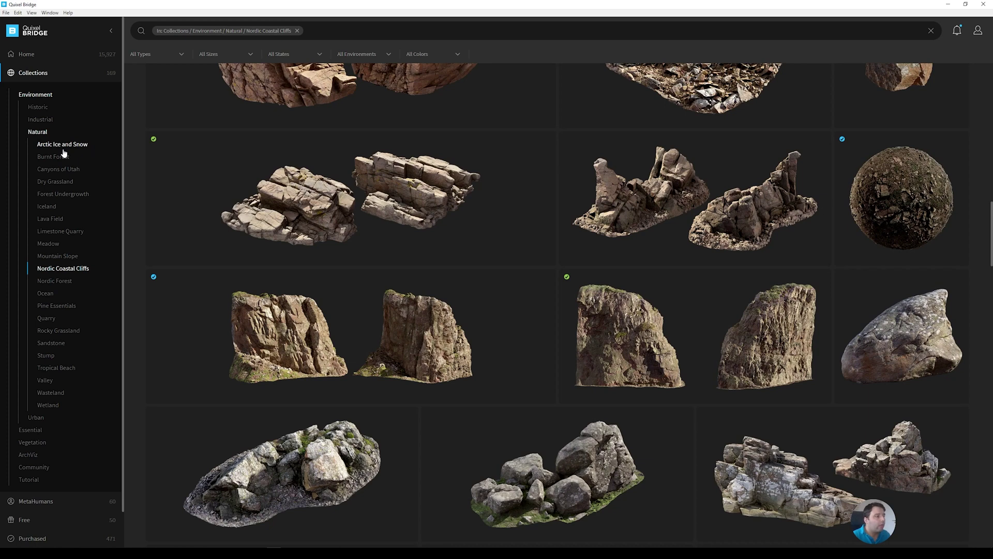
Open the Iceland natural environment collection and browse its rocks, lava outcrops and ground surfaces
left_click(49, 208)
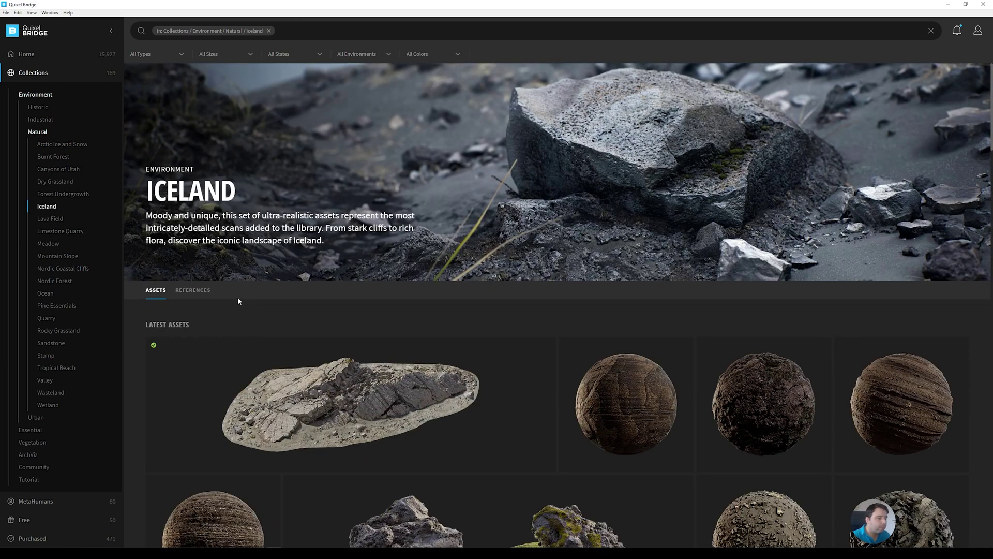
scroll(543, 310, "down", 15)
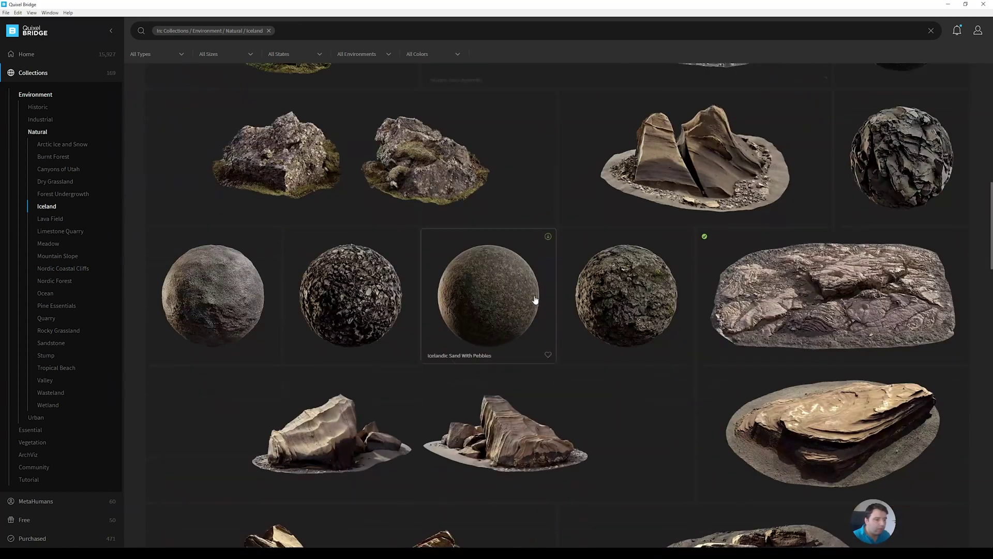
scroll(545, 301, "down", 12)
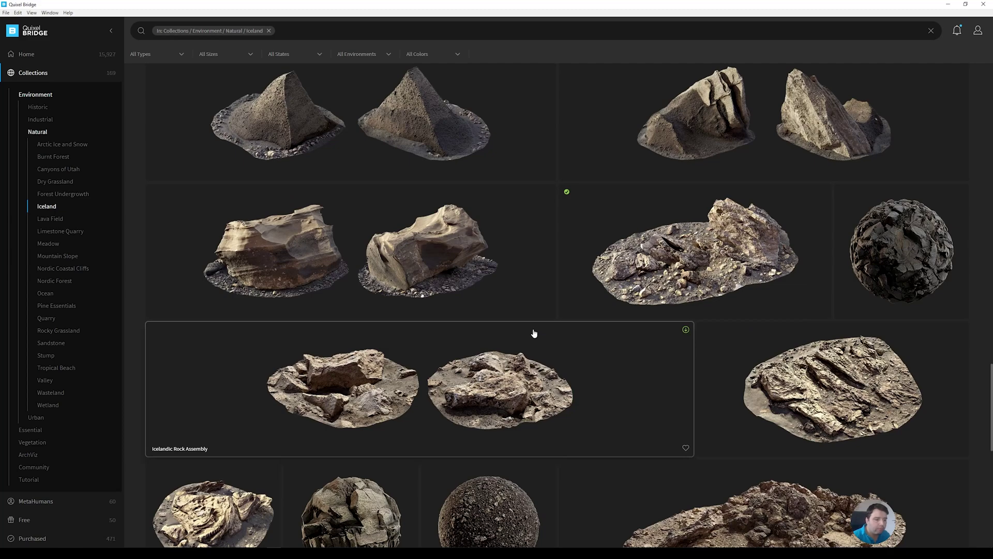
scroll(538, 331, "down", 10)
scroll(565, 321, "down", 8)
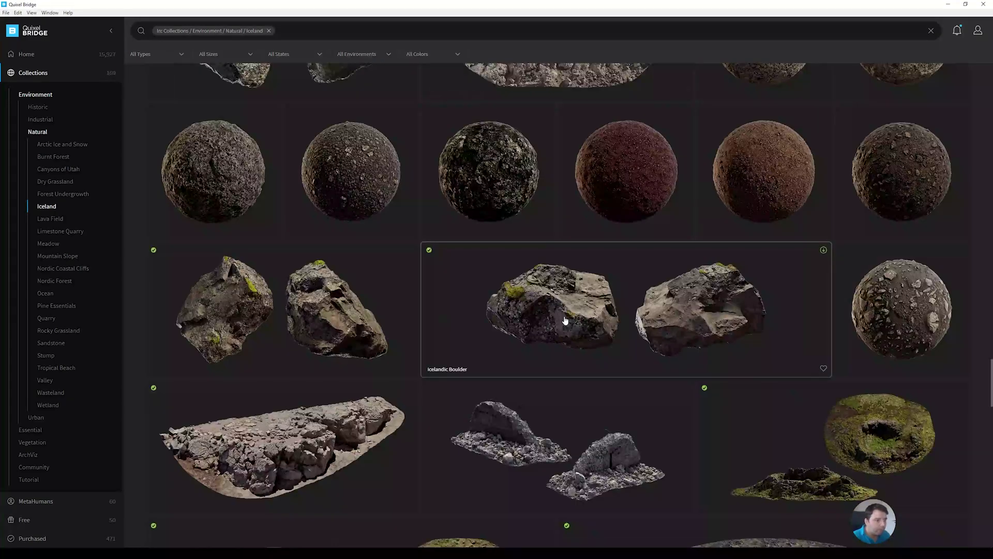
scroll(565, 321, "down", 5)
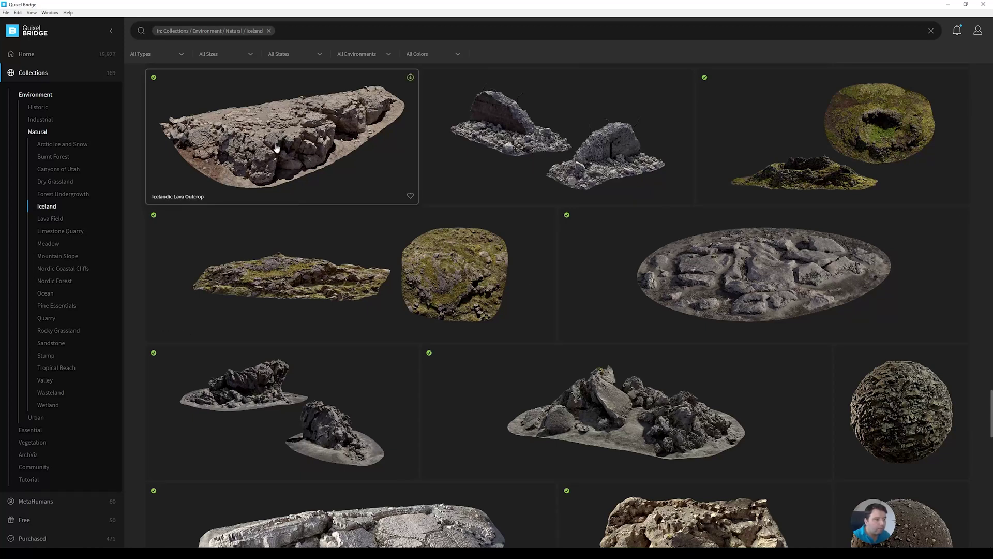
scroll(478, 310, "down", 4)
scroll(481, 283, "down", 12)
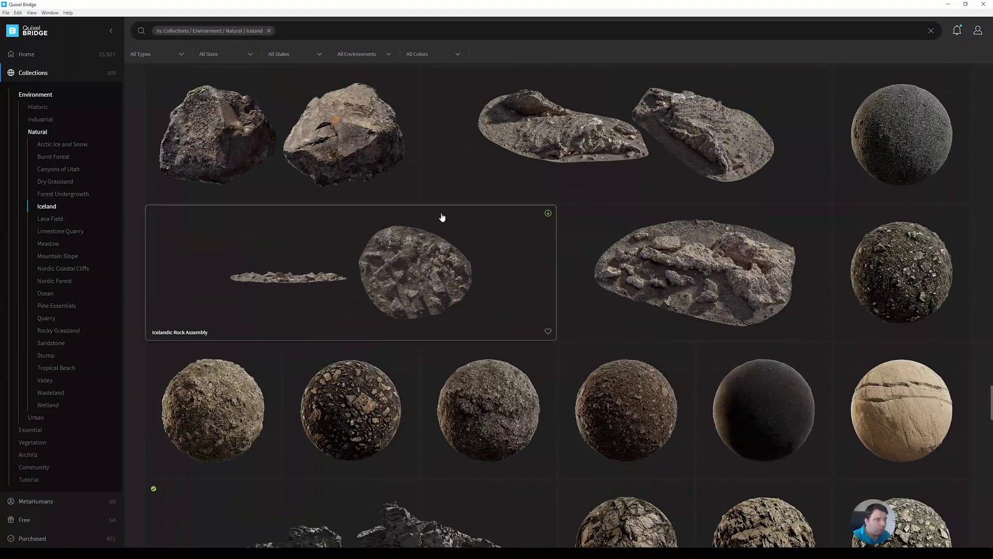
Filter the Iceland collection to assets larger than 8 m and examine its large cliffs and outcrops
left_click(214, 55)
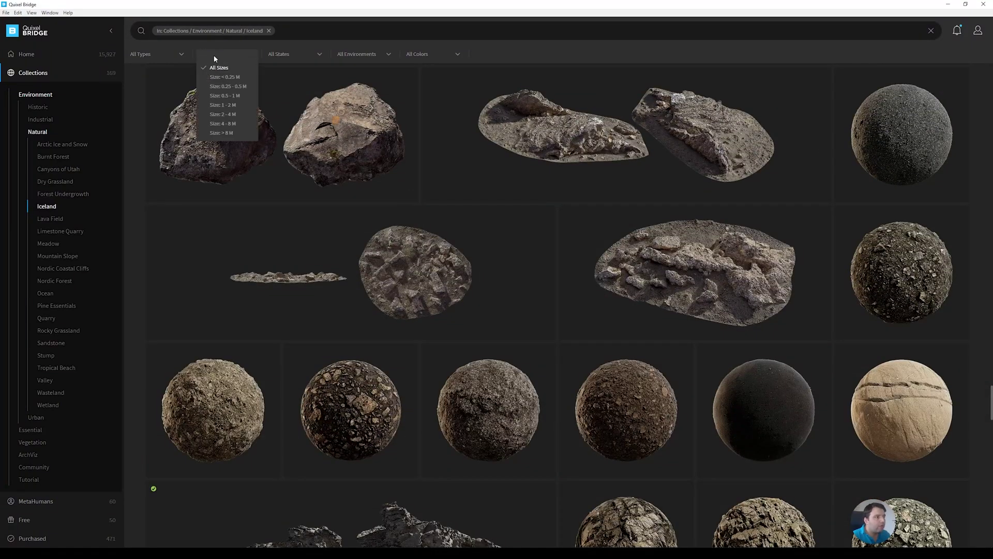
left_click(227, 133)
scroll(411, 287, "down", 12)
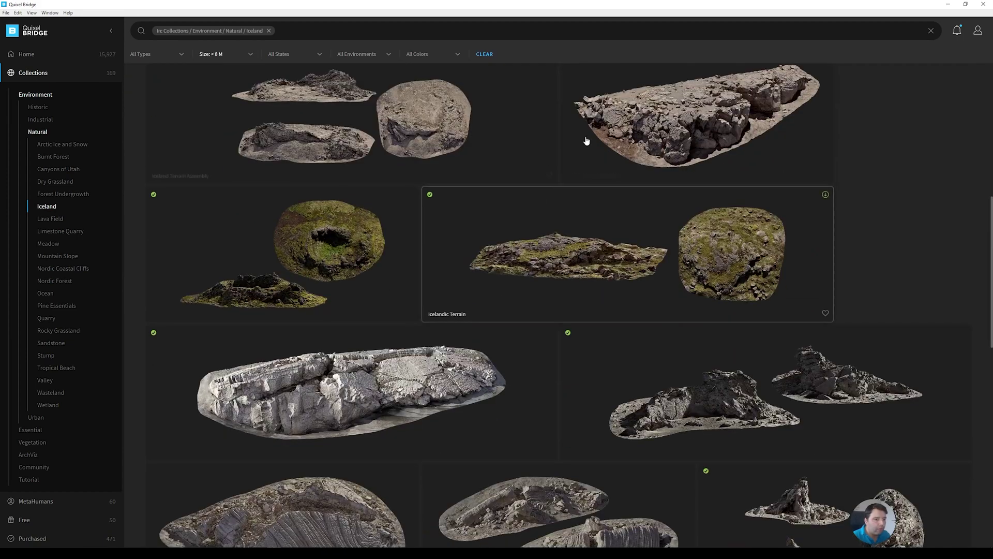
scroll(543, 282, "down", 4)
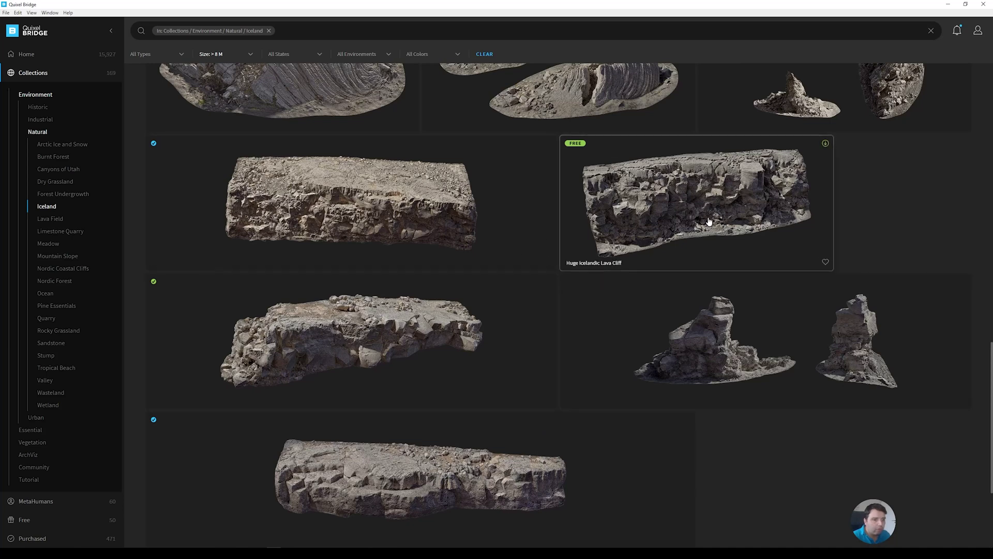
scroll(719, 167, "down", 1)
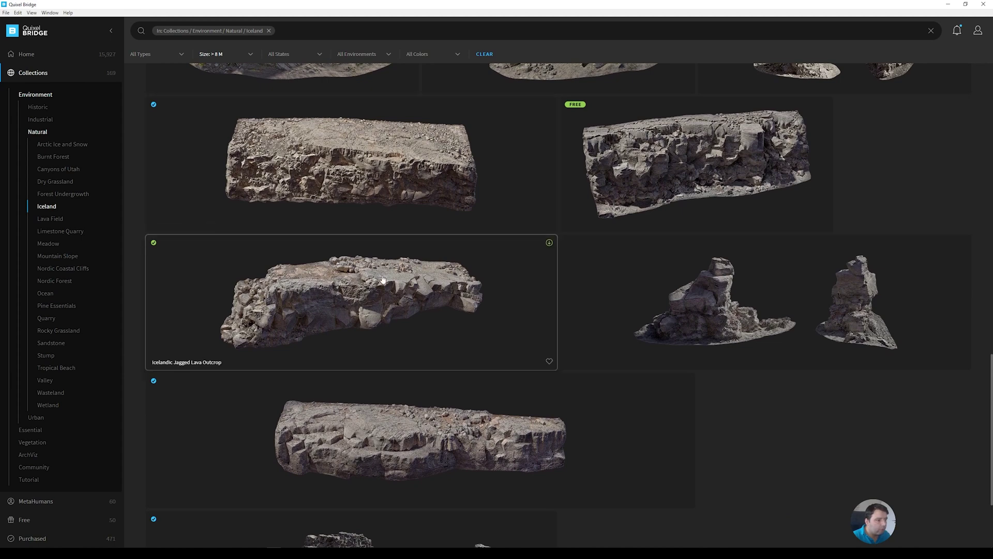
scroll(305, 320, "down", 3)
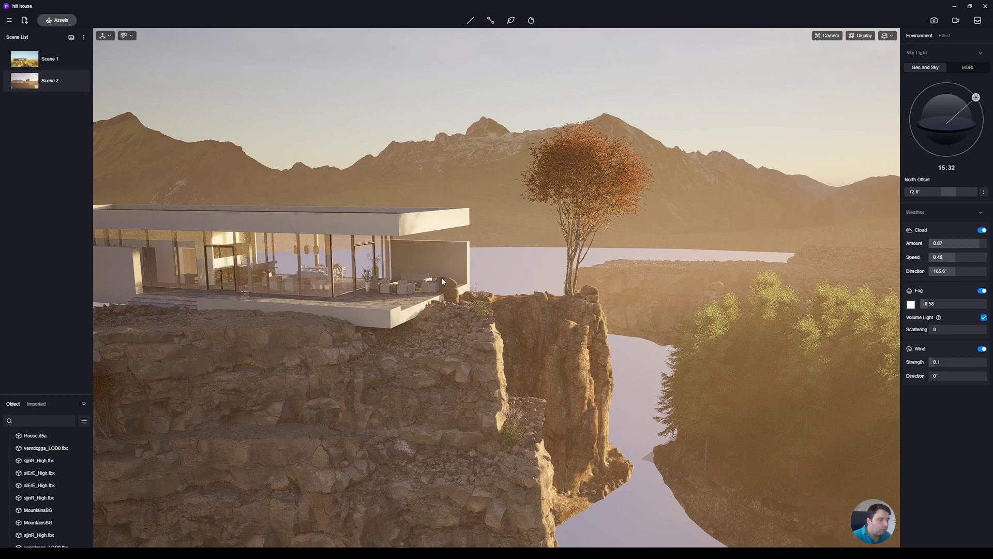
In the hill house scene in D5 Render, move the cliff rock beneath the terrace to Y 11936 and rotate it to 293° about Y
right_click_drag(442, 278, 439, 300)
left_click(438, 288)
left_click(438, 289)
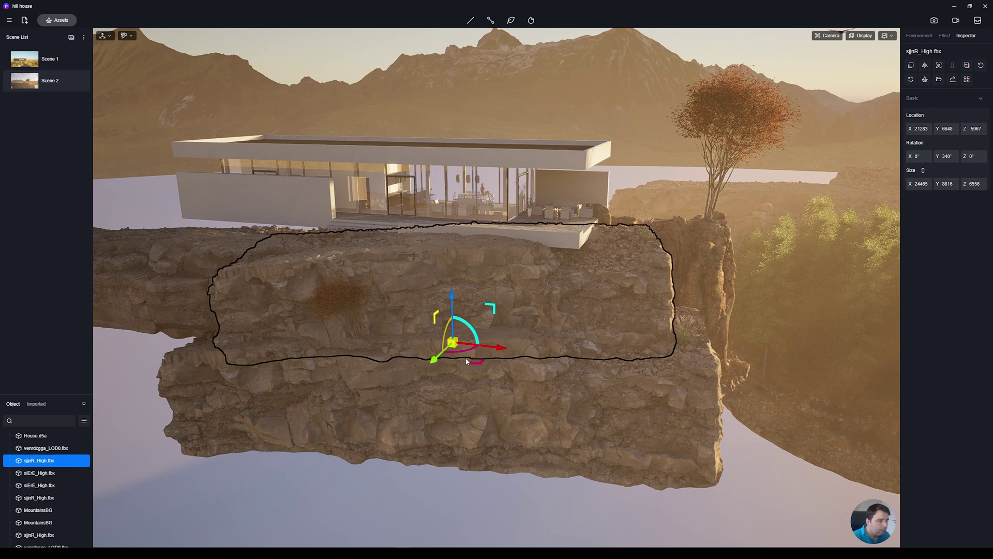
left_click_drag(437, 288, 391, 433)
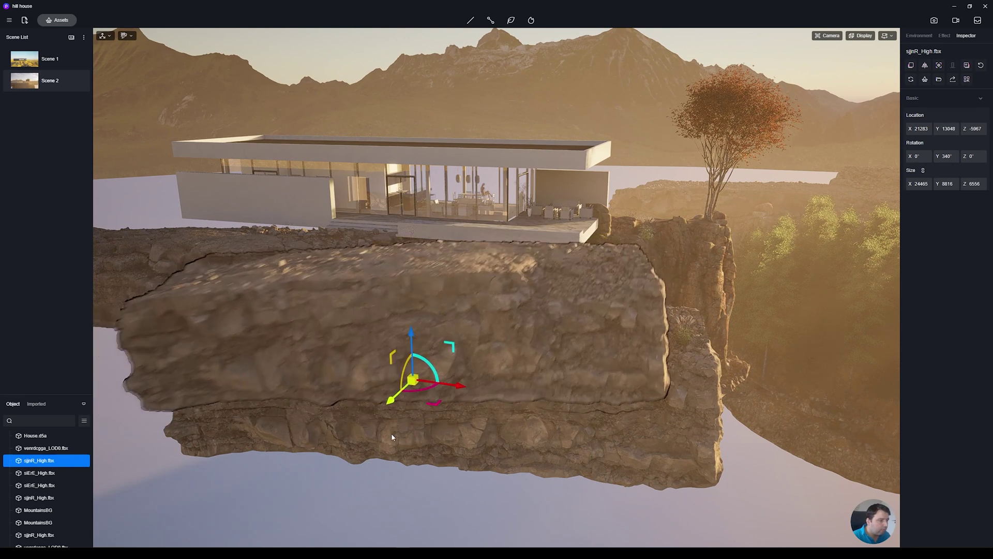
left_click_drag(427, 394, 449, 381)
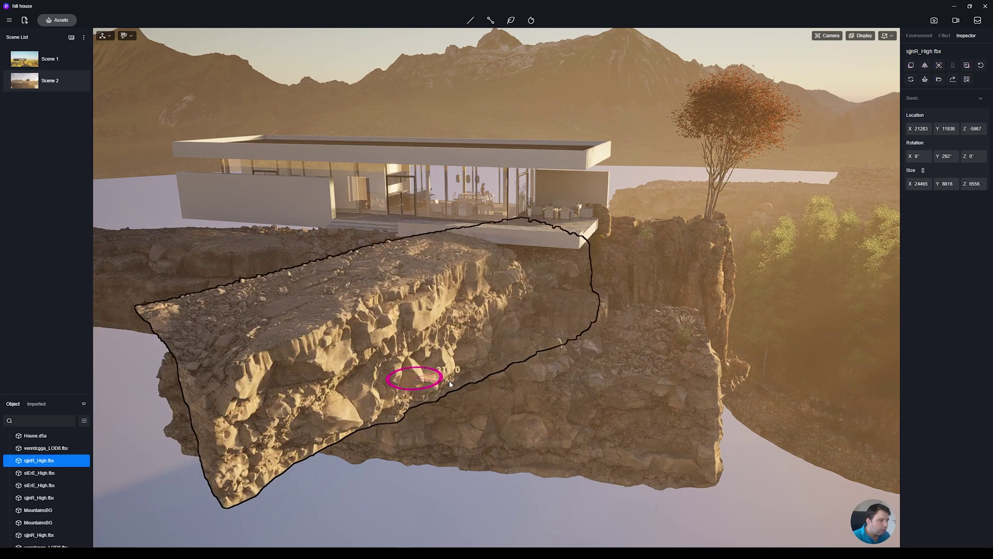
right_click_drag(449, 380, 497, 342)
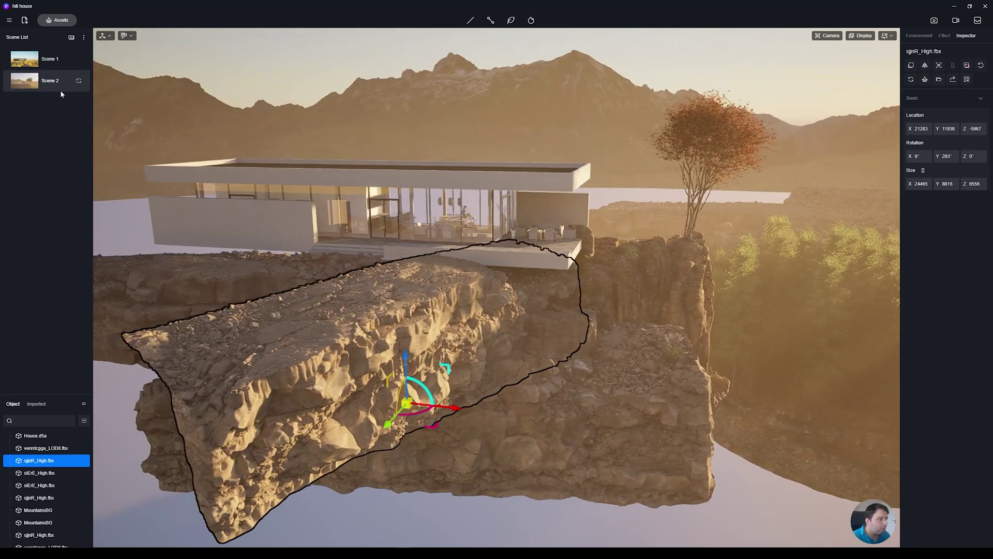
Restore the Scene 2 view, rotate the cliff rock beneath the house to 0° about Y and place it at Y 10727
left_click(47, 82)
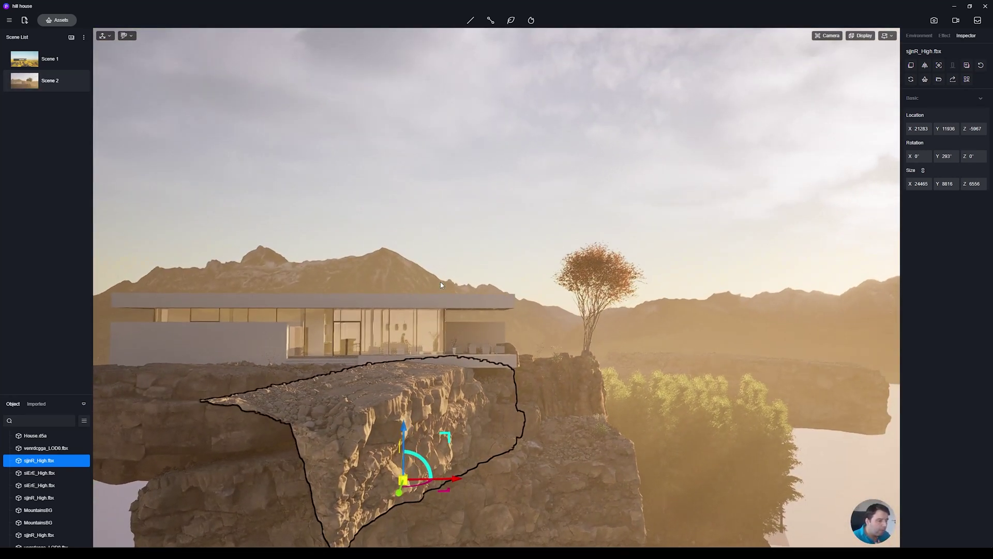
left_click(350, 224)
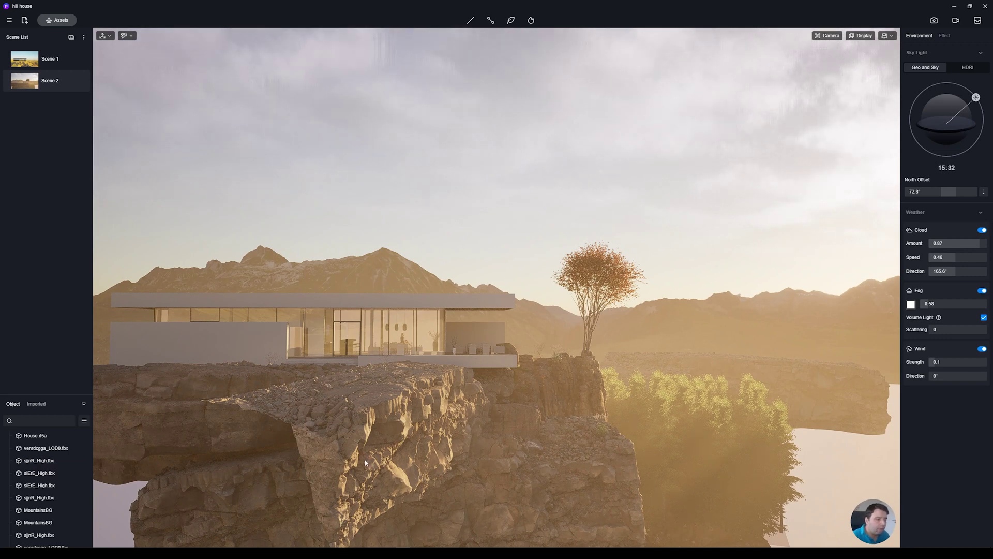
left_click(418, 486)
mouse_move(417, 484)
left_mouse_down()
mouse_move(385, 483)
mouse_move(404, 479)
mouse_move(401, 488)
left_mouse_up()
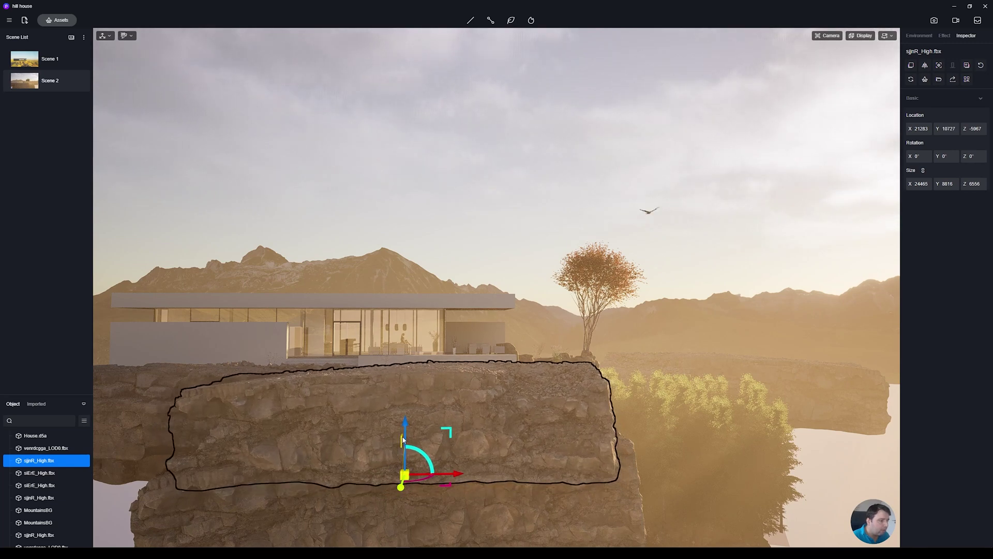
Inspect the background mountains, the upper cliff rock and the lower cliff rock by selecting each in turn
left_click(173, 444)
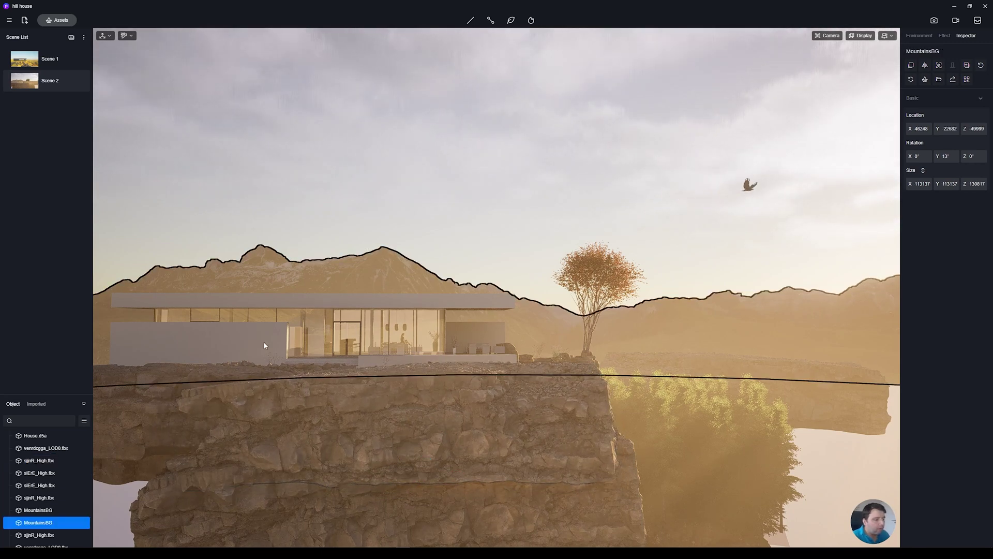
left_click(375, 354)
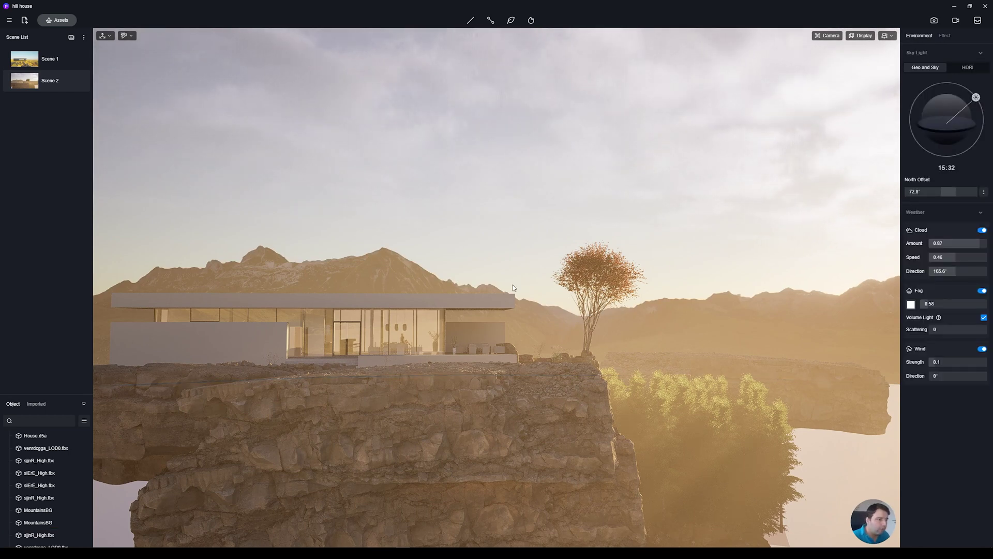
left_click(440, 444)
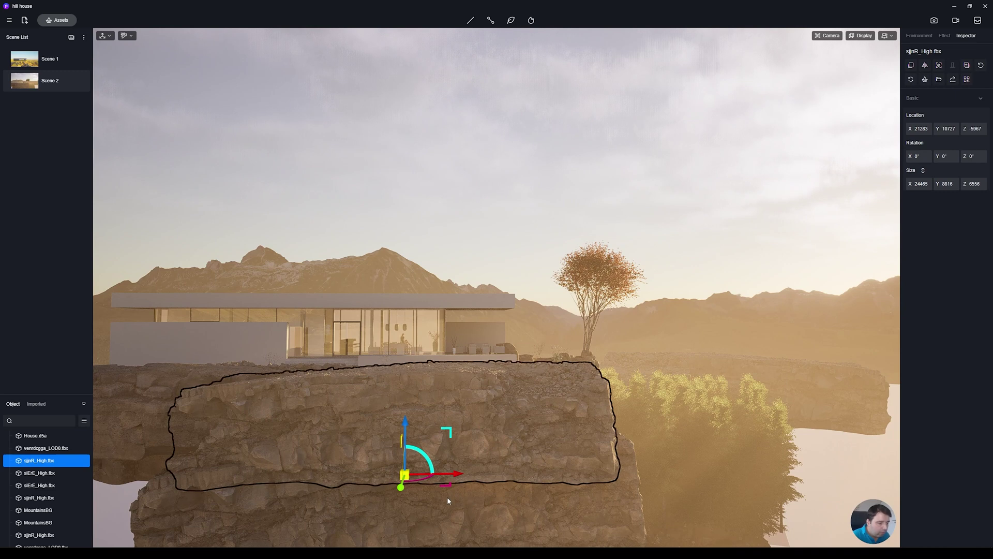
left_click_drag(447, 497, 461, 499)
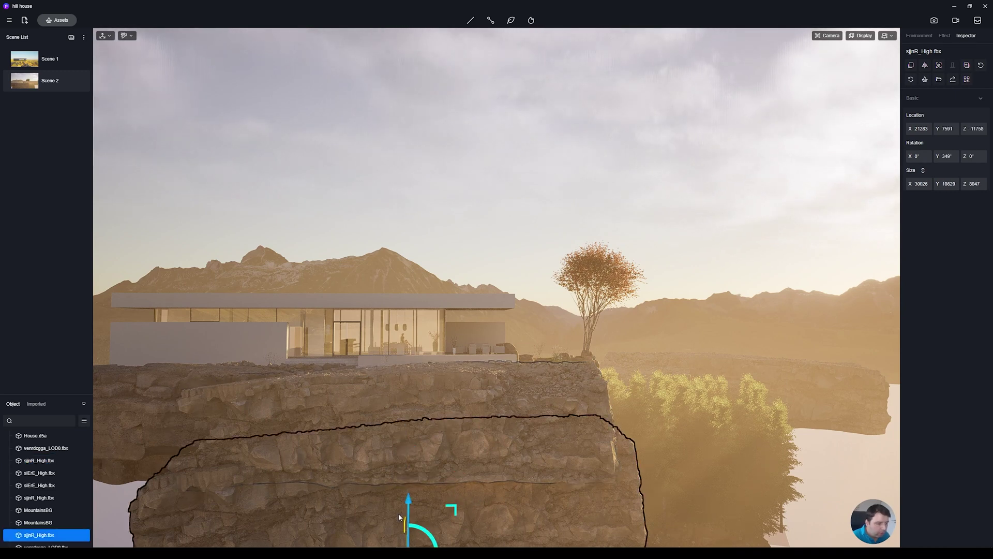
Try tilting the lower cliff rock to 2° about X and 12° about Z
right_click_drag(543, 276, 502, 449)
left_click_drag(500, 448, 499, 451)
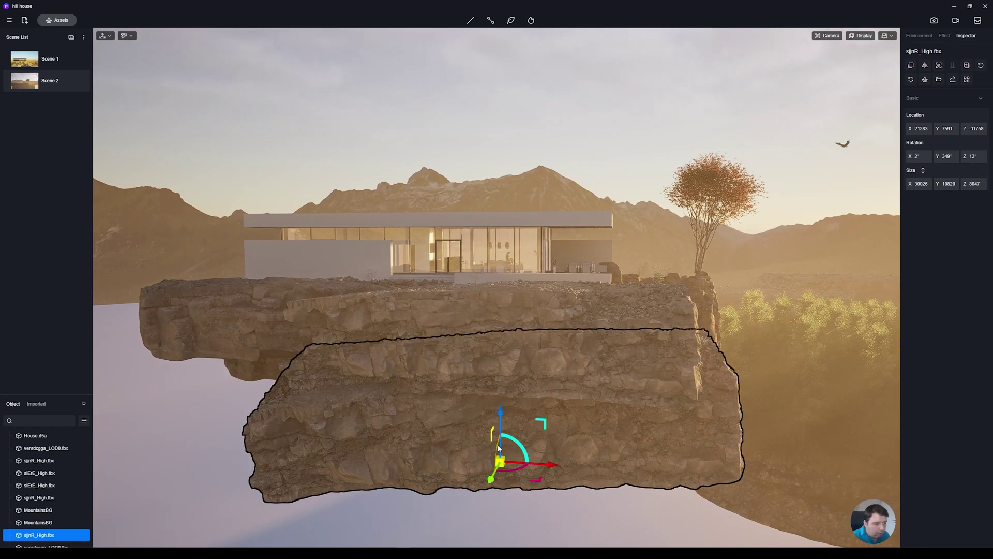
key("Escape")
mouse_move(506, 422)
right_mouse_down()
mouse_move(459, 420)
mouse_move(523, 431)
right_mouse_up()
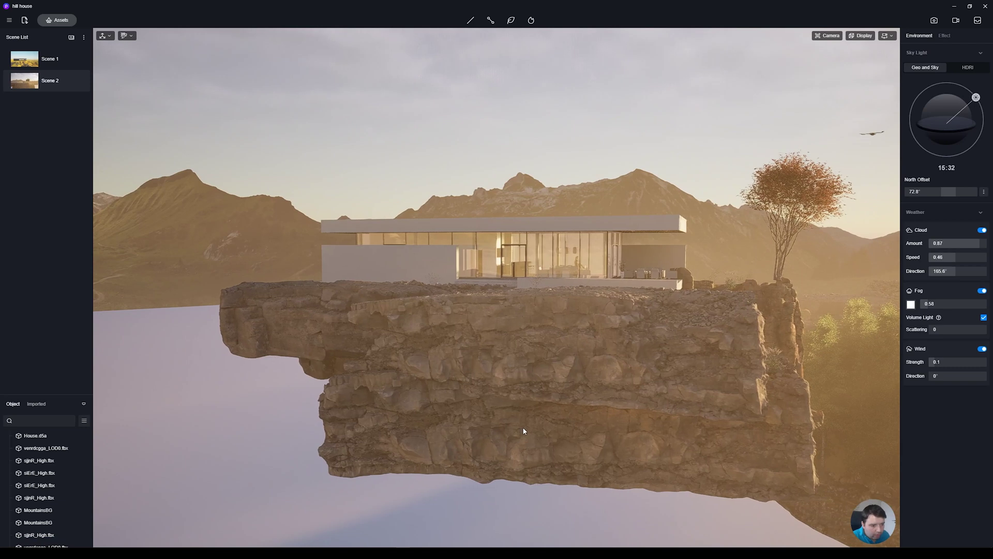
Move the lower cliff rock beneath the house to Y 8508, try a tilt on it and undo that tilt
left_click(524, 431)
left_click_drag(549, 486, 546, 493)
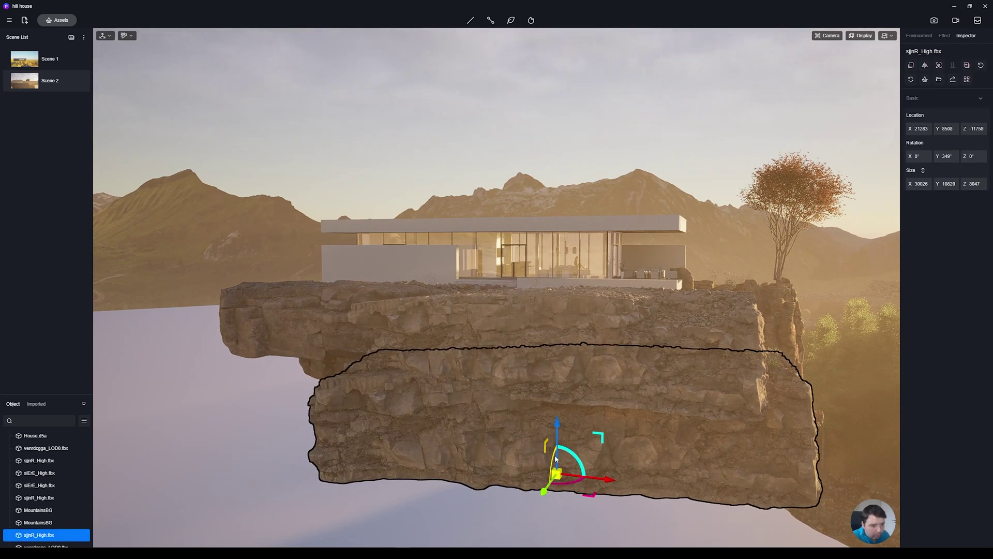
left_click_drag(555, 459, 552, 467)
key("ctrl+z")
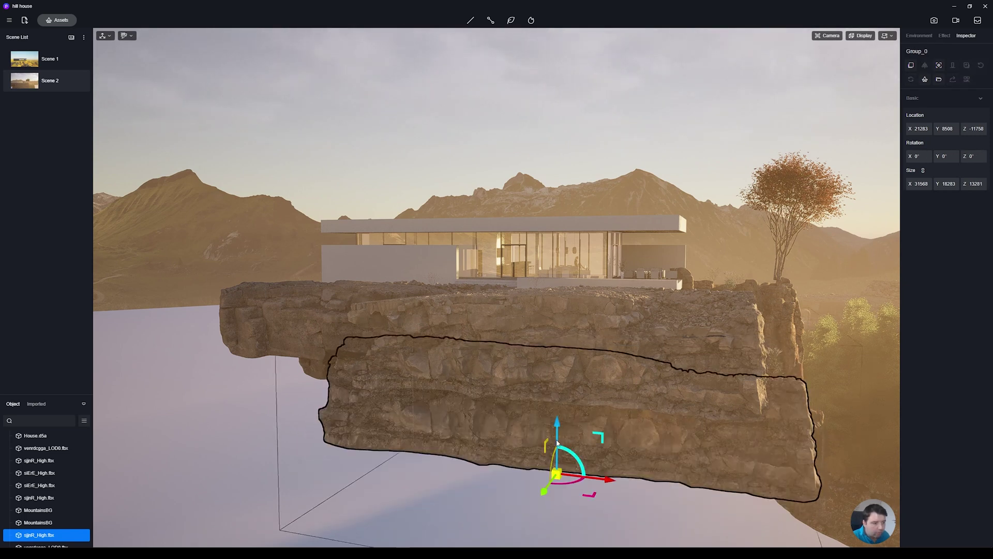
Reselect the lower cliff rock and shift it along its X axis toward the tree side of the cliff
key("Escape")
left_click(558, 460)
mouse_move(602, 480)
left_mouse_down()
mouse_move(619, 471)
mouse_move(613, 477)
left_mouse_up()
key("w")
left_click_drag(556, 490, 513, 489)
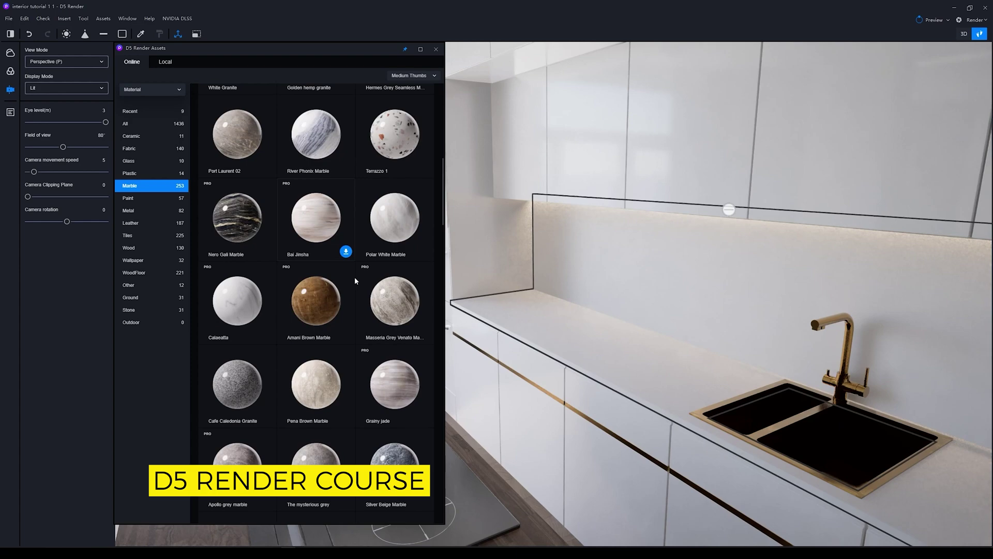
left_click_drag(316, 124, 627, 202)
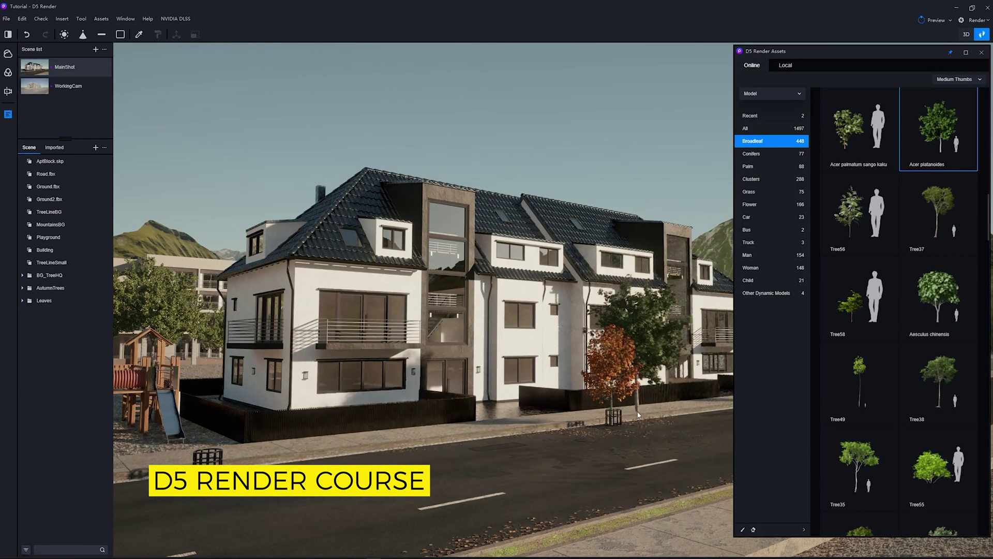
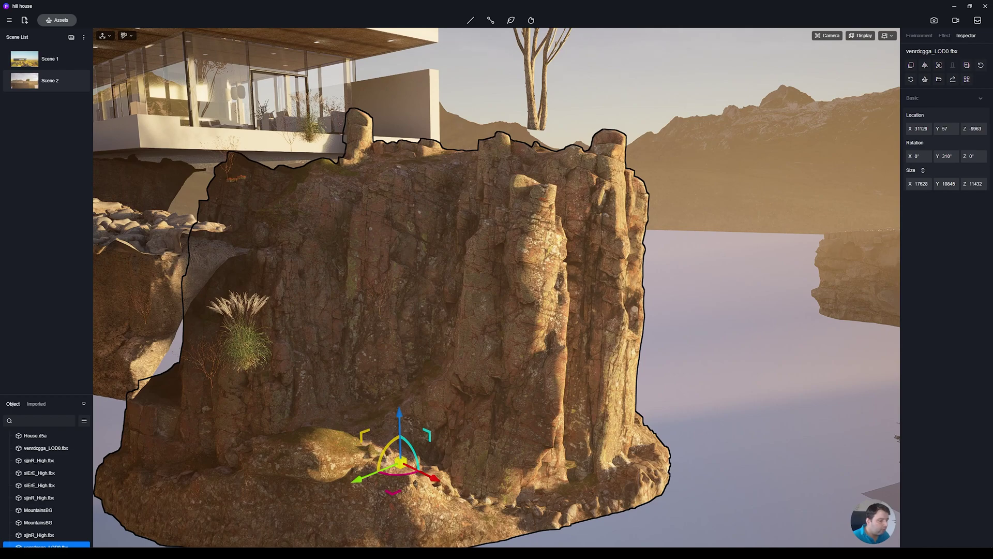
Switch to Quixel Bridge and view the export settings of the Huge Icelandic Lava Cliff asset
key("alt+Tab")
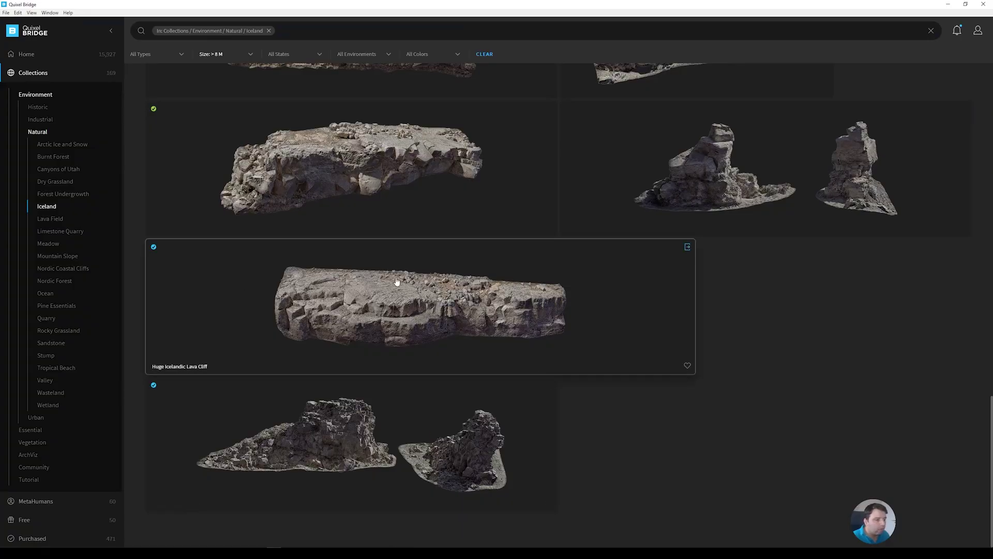
left_click(345, 288)
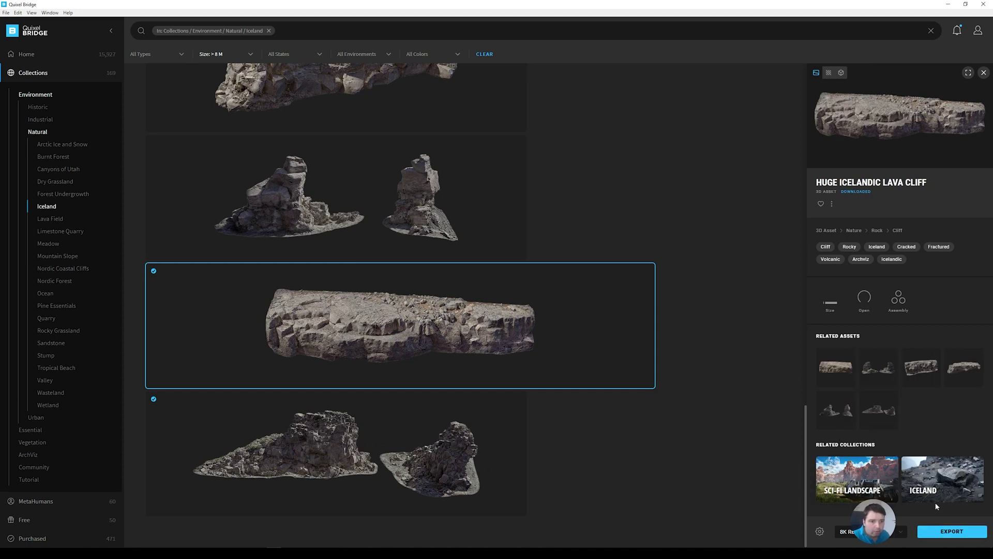
left_click(820, 532)
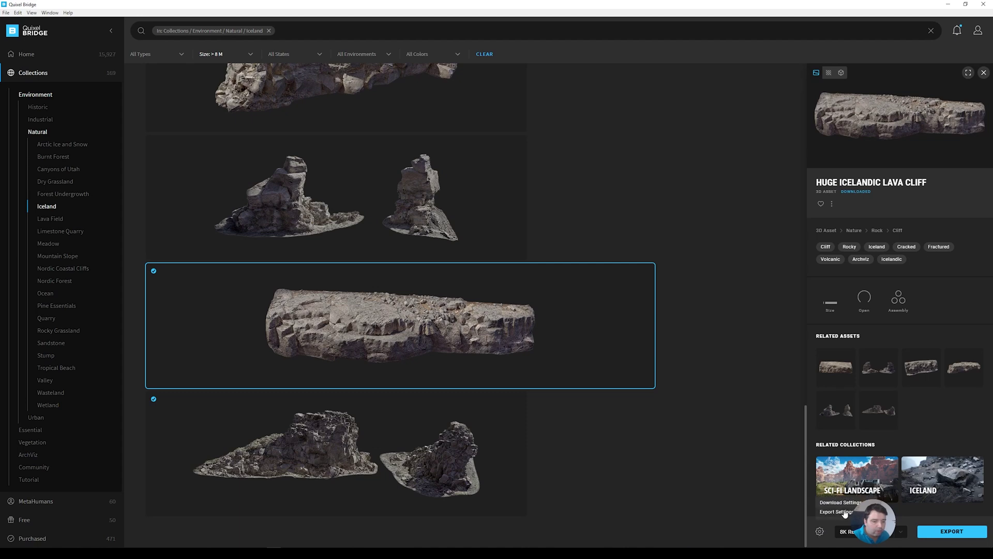
left_click(838, 512)
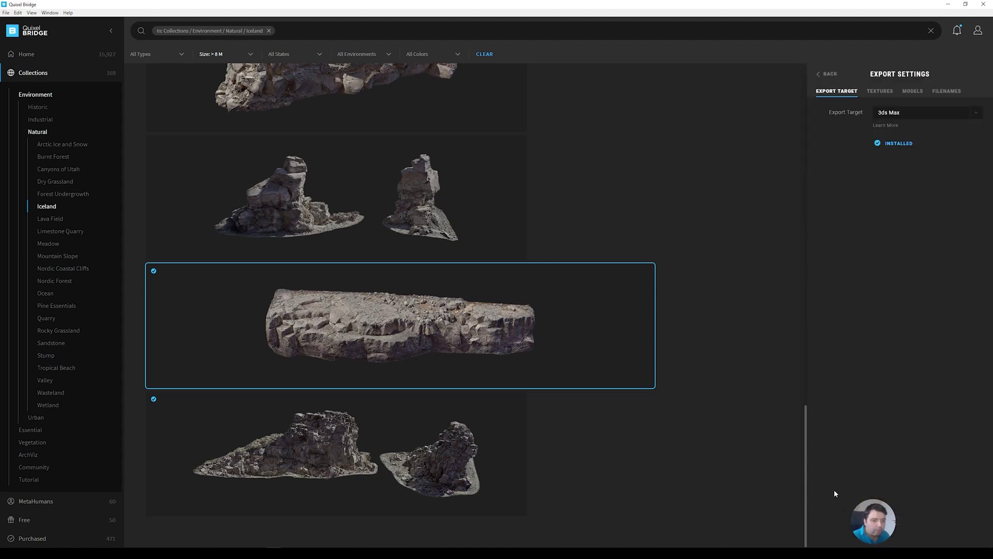
Leave the export settings and examine the download settings for the Huge Icelandic Lava Cliff
left_click(828, 74)
left_click(820, 531)
left_click(837, 504)
scroll(925, 258, "down", 2)
left_click(860, 91)
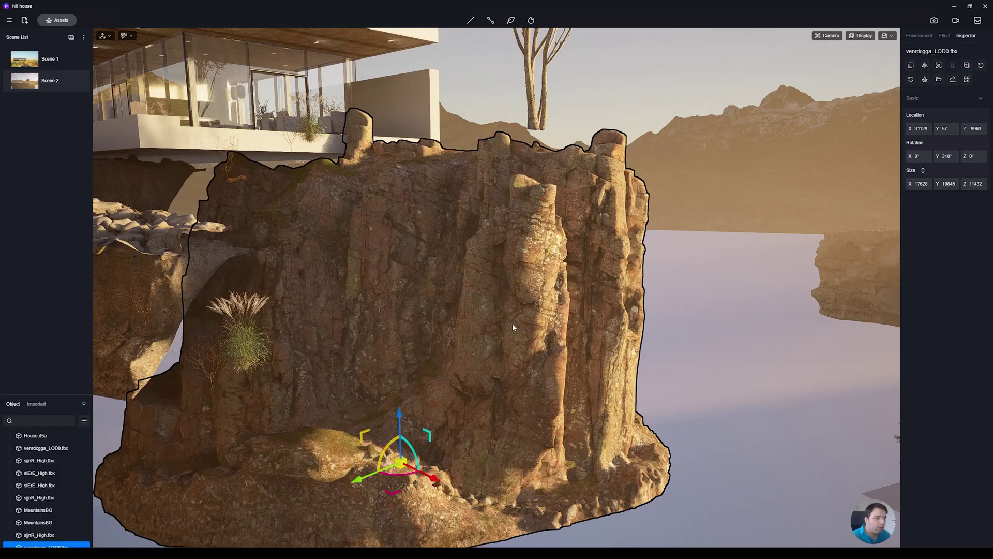
Open the Nature_Rock_venrdcgga folder in File Explorer and compare the High, LOD0, LOD1, LOD3 and LOD5 FBX files
right_click_drag(571, 231, 484, 291)
scroll(485, 291, "down", 5)
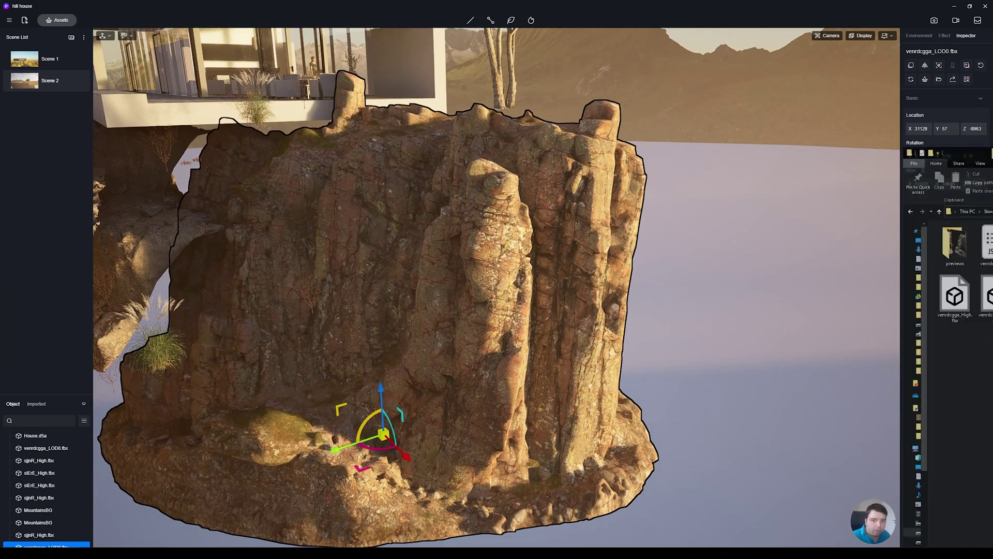
key("alt+Tab")
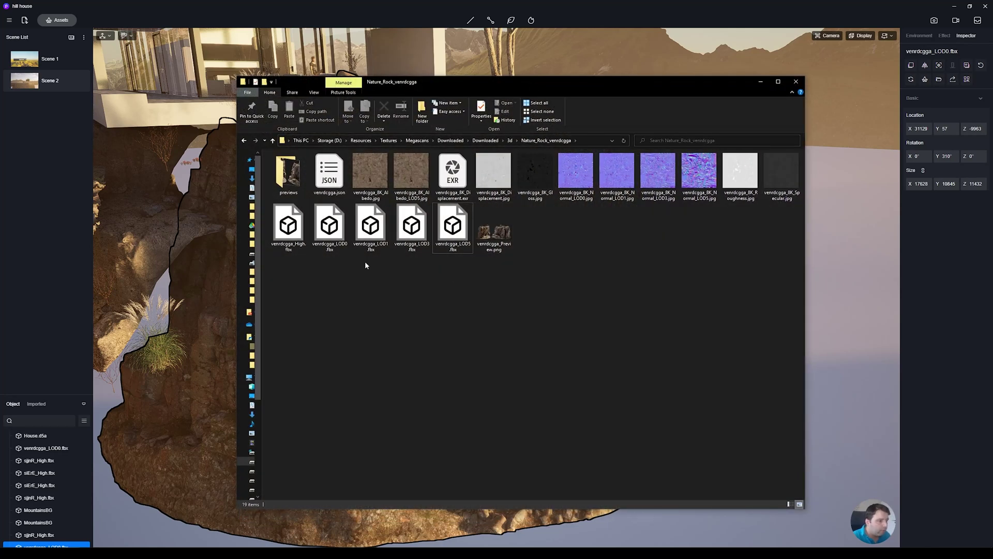
left_click(288, 237)
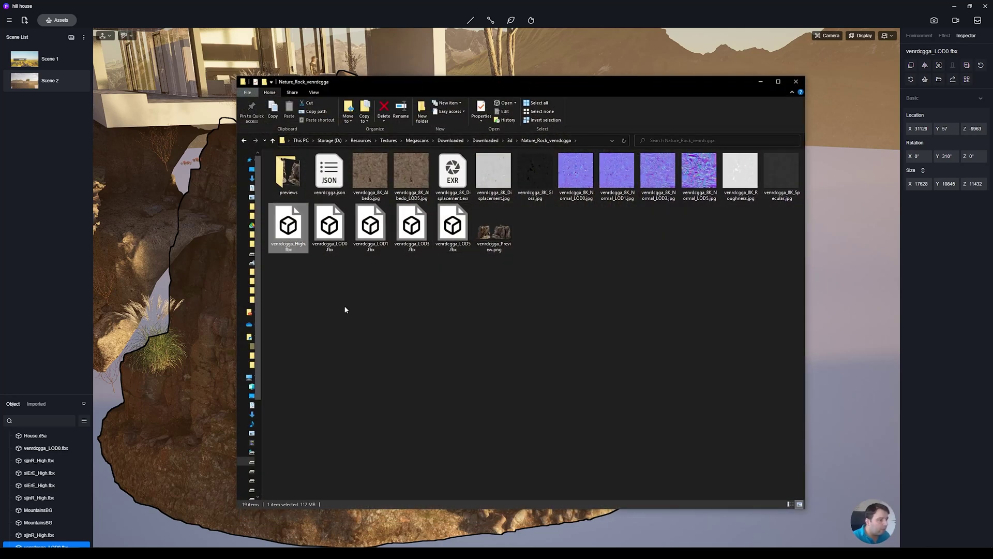
left_click(330, 230)
left_click(372, 244)
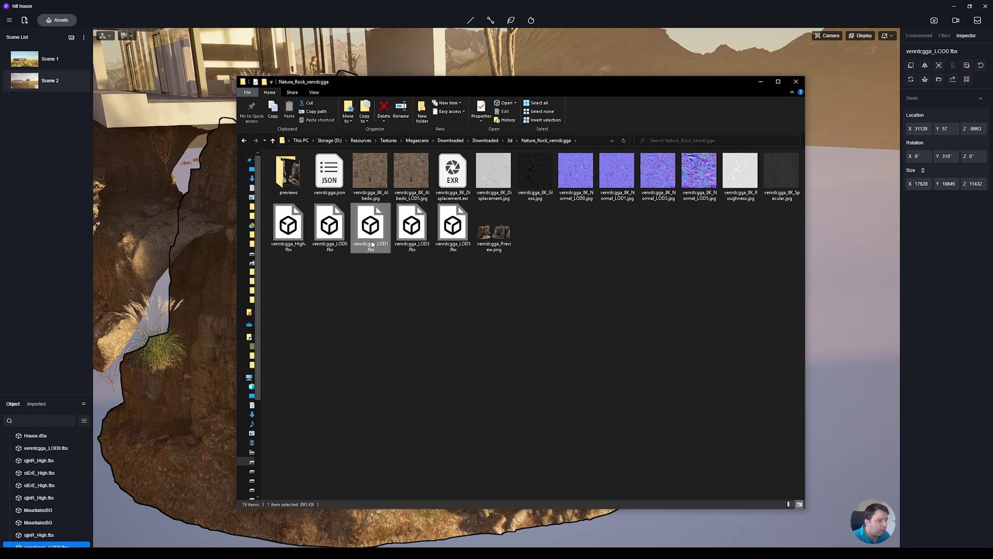
left_click(411, 230)
left_click(453, 230)
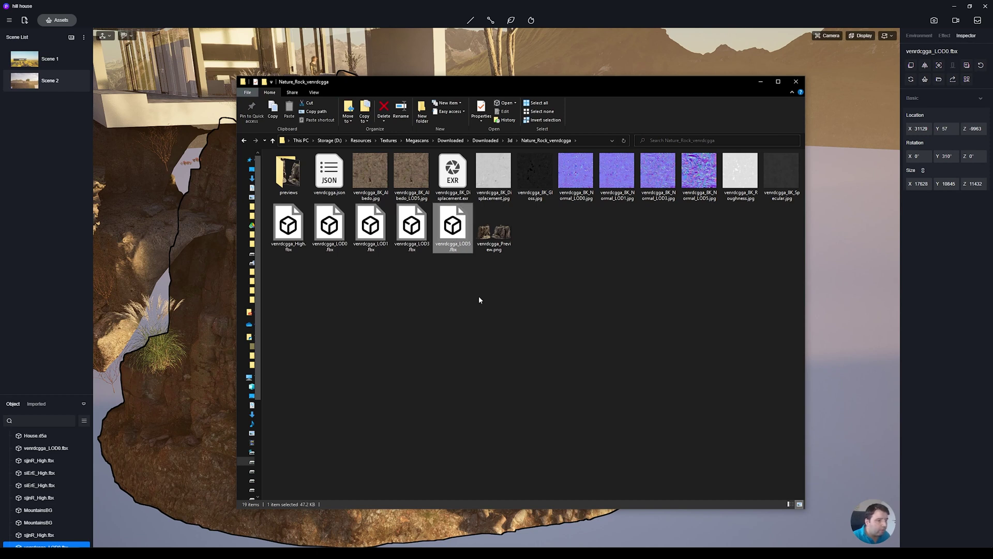
left_click(479, 300)
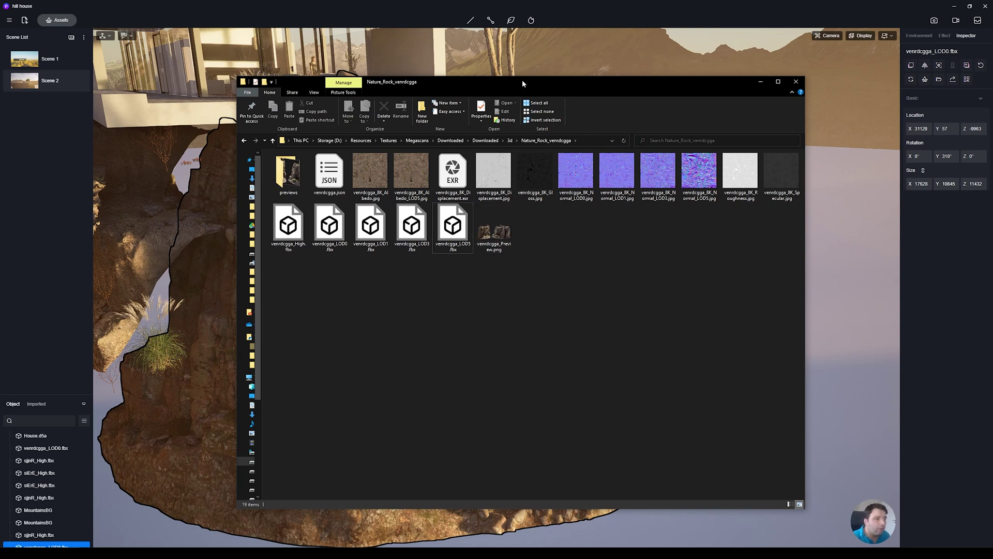
left_click(586, 145)
left_click_drag(581, 80, 992, 106)
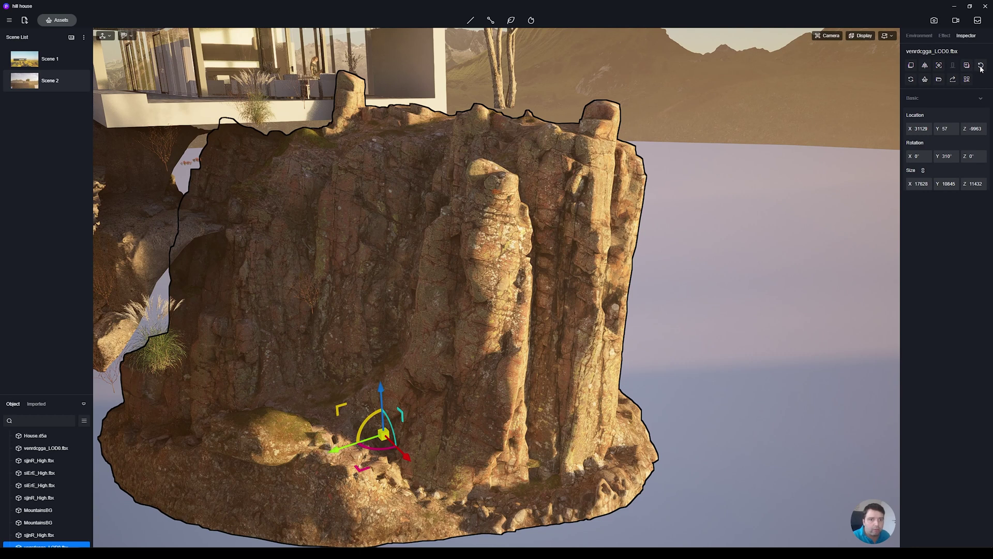
In the hill house scene in D5 Render, replace the selected rock with venrdcgga_LOD5.fbx and display it in wireframe mode
left_click(939, 80)
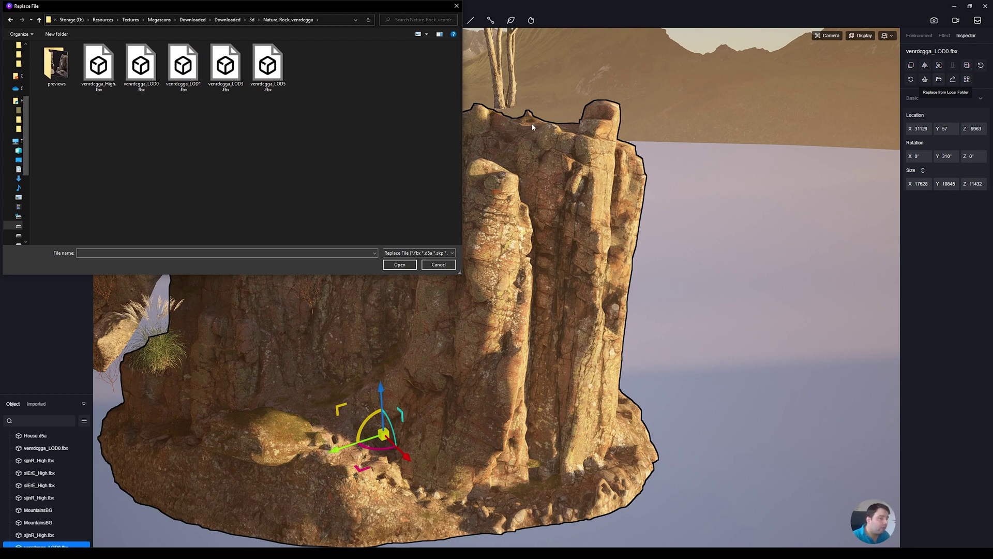
left_click(268, 67)
left_click(400, 264)
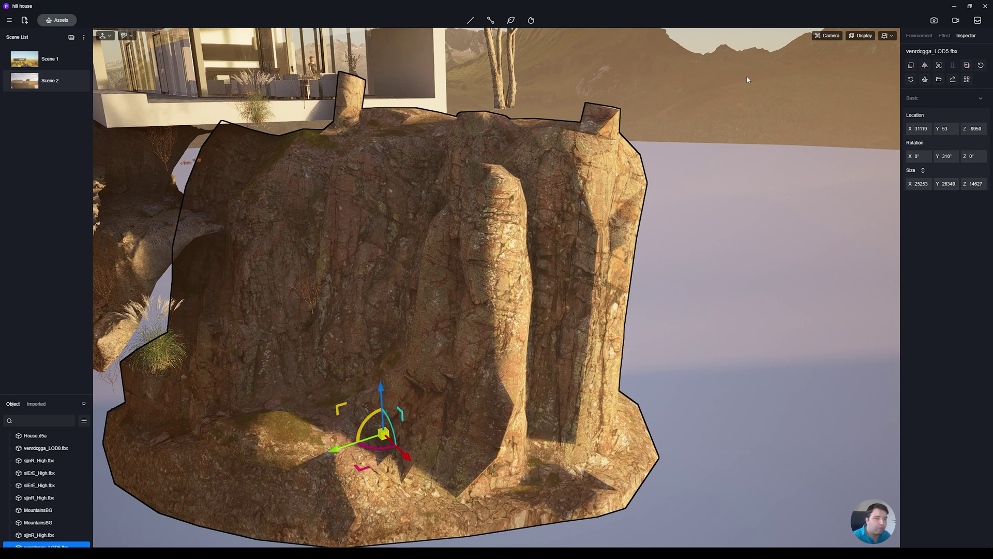
left_click(887, 35)
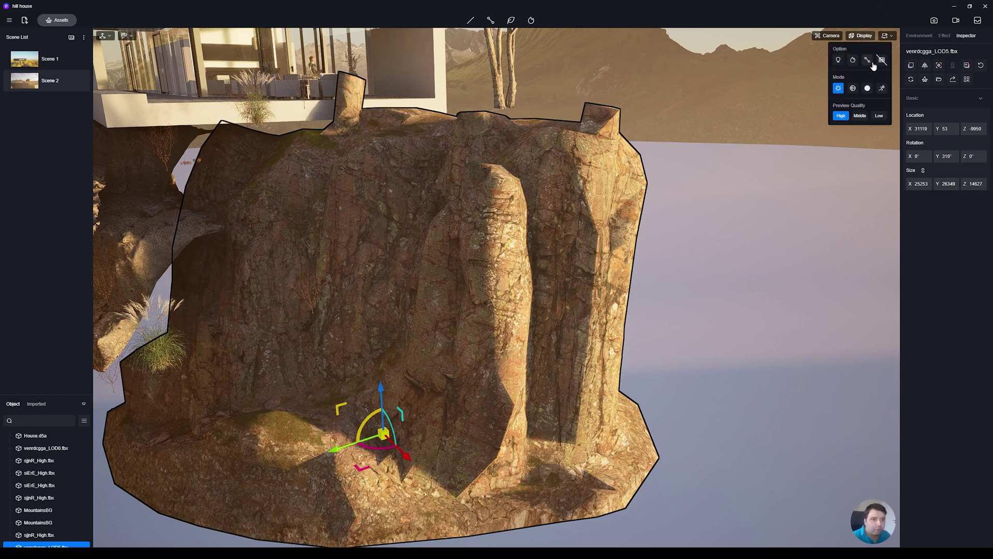
left_click(853, 88)
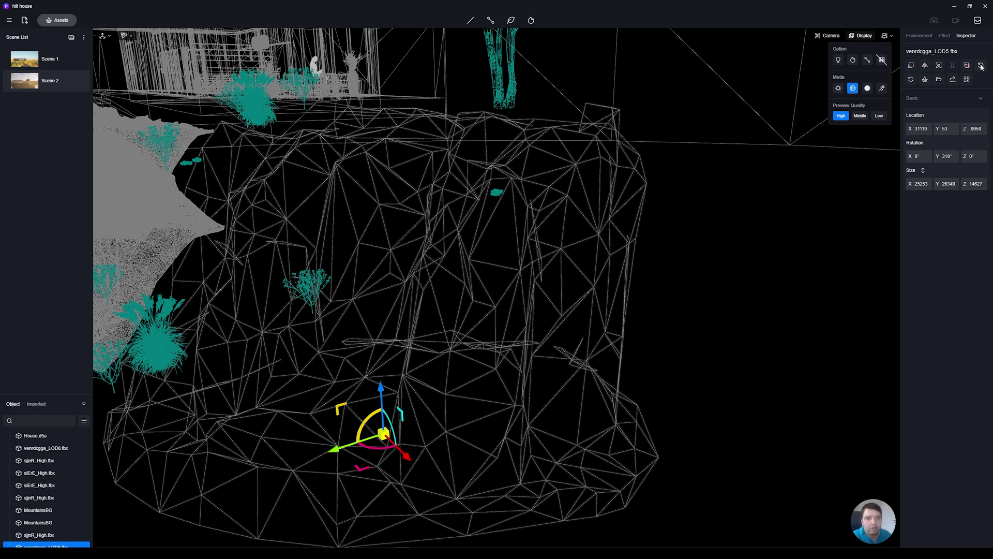
Replace the LOD5 rock with venrdcgga_LOD0.fbx, inspect its wireframe and restore the lit display mode
left_click(940, 79)
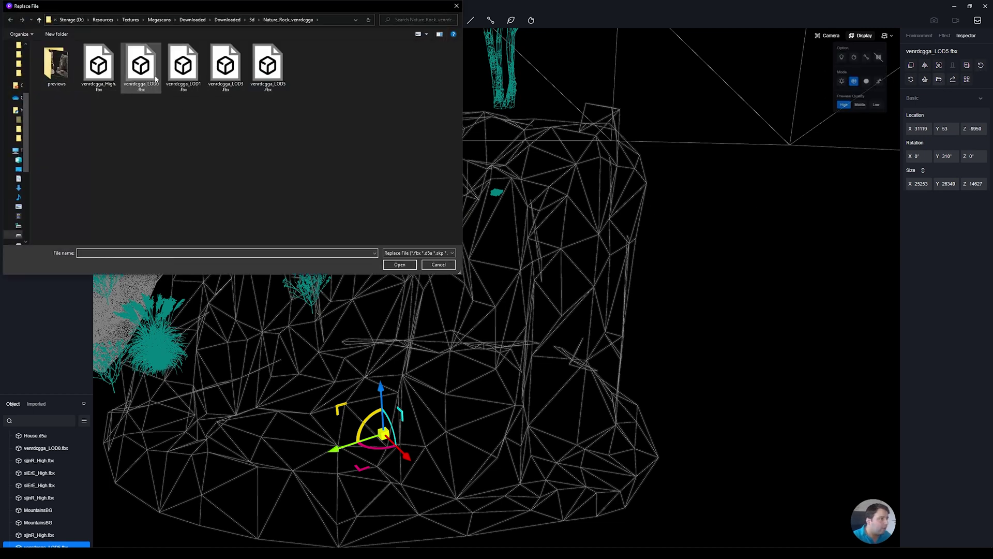
double_click(155, 77)
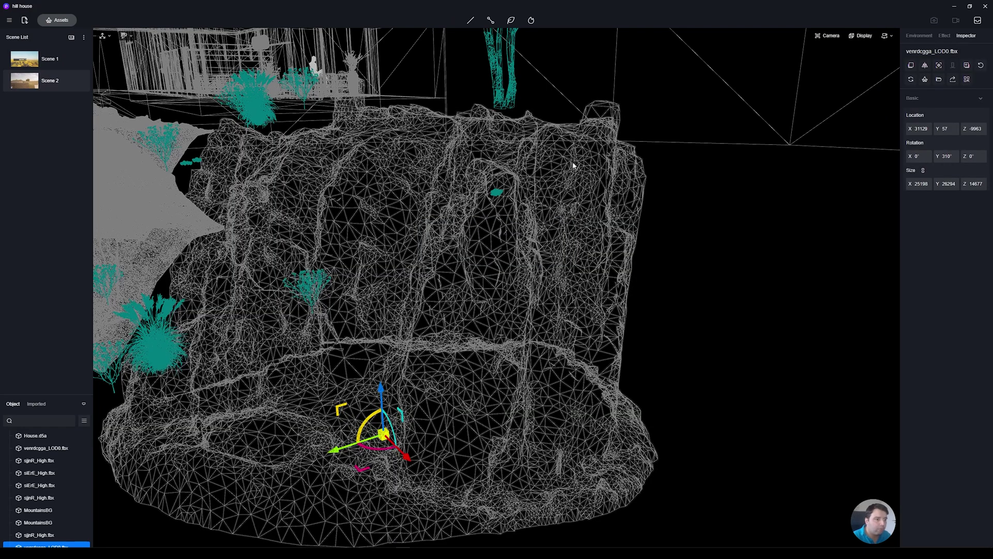
left_click(861, 35)
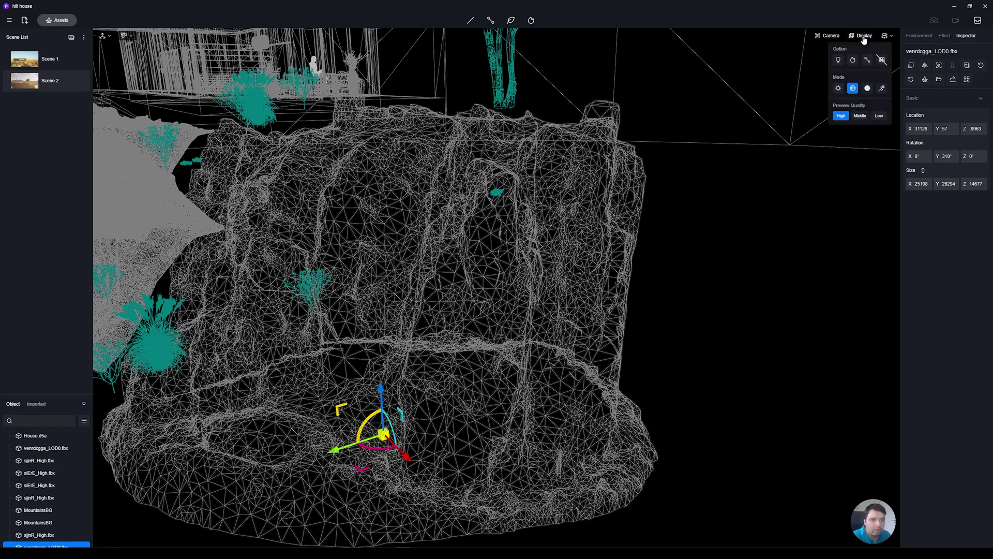
left_click(838, 89)
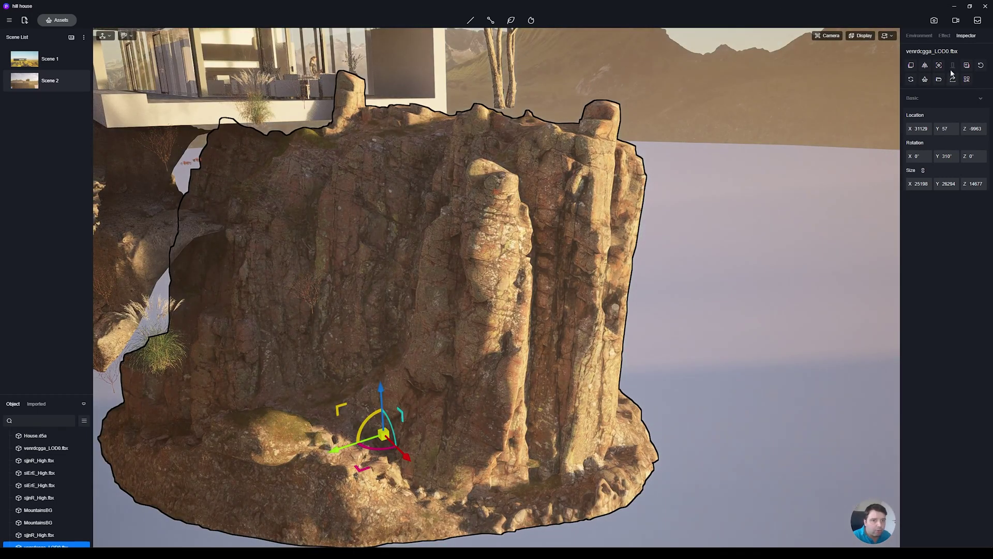
Replace the rock with venrdcgga_High.fbx, inspect its wireframe, restore the lit display mode and deselect the rock
left_click(940, 80)
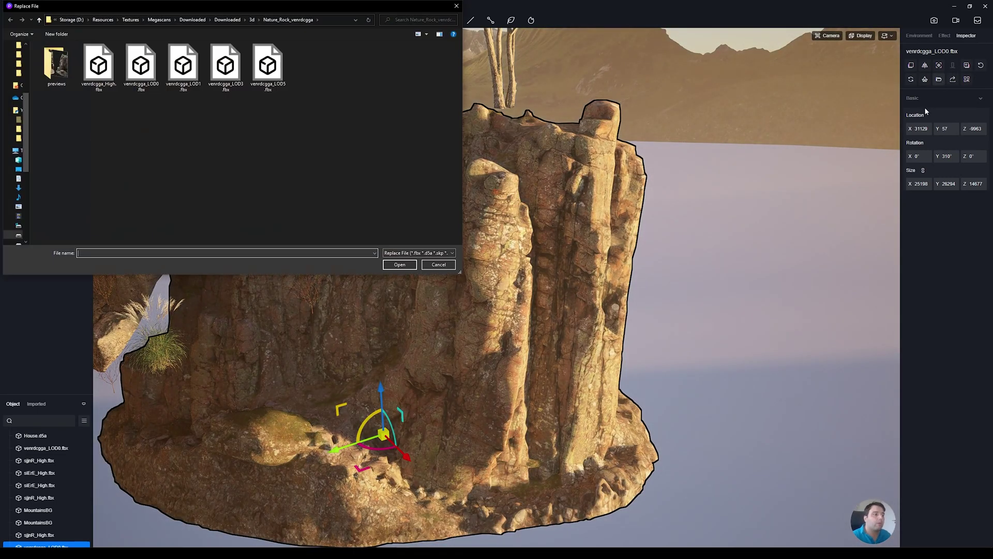
left_click(110, 73)
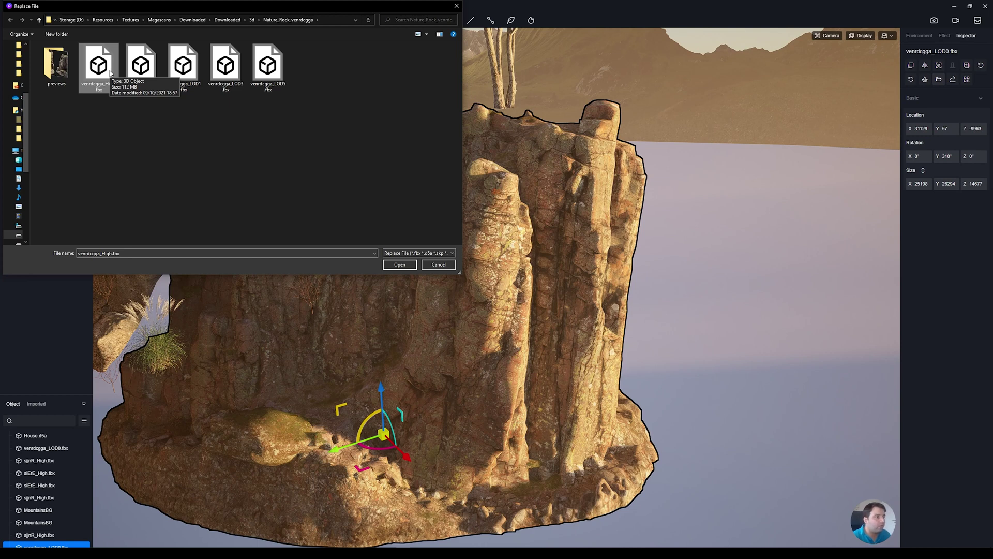
left_click(402, 265)
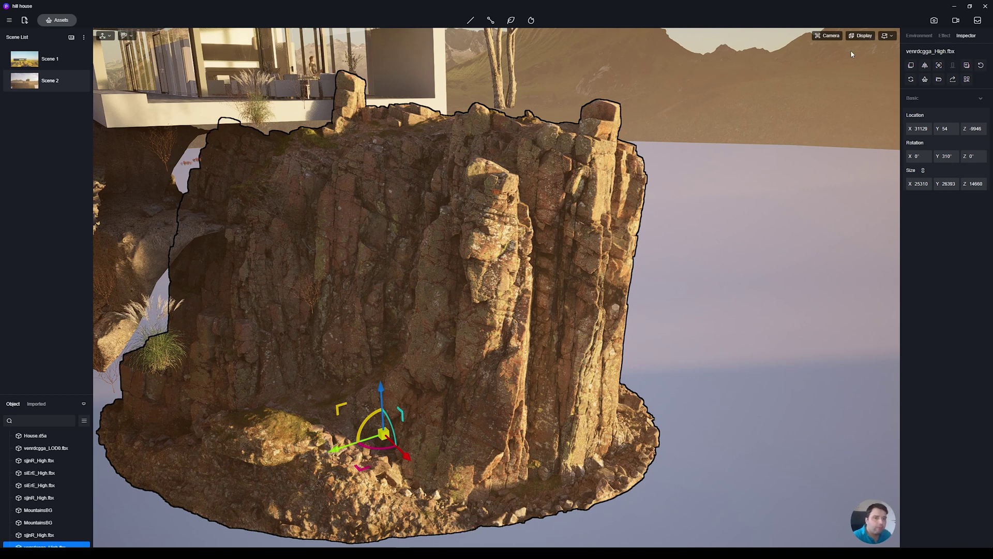
left_click(863, 38)
left_click(853, 88)
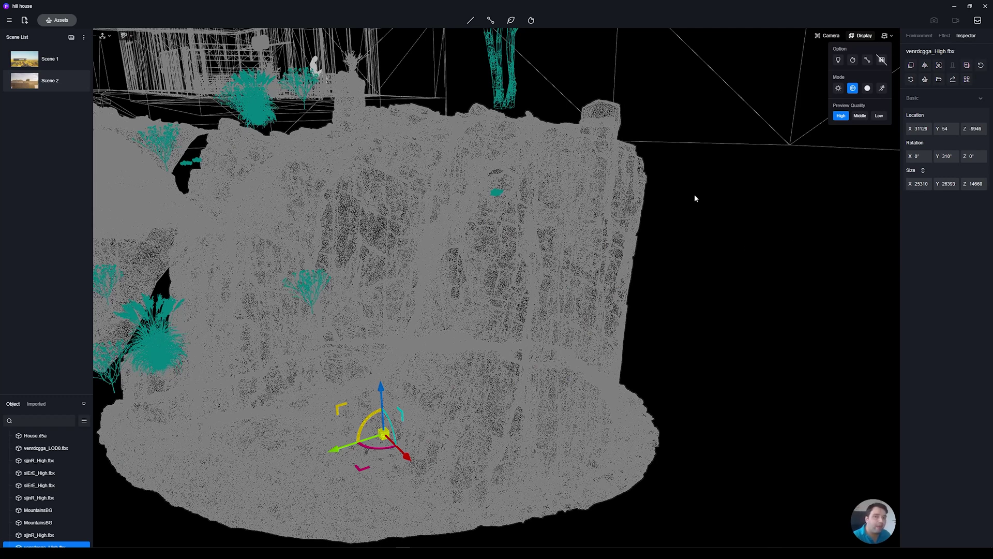
left_click(838, 88)
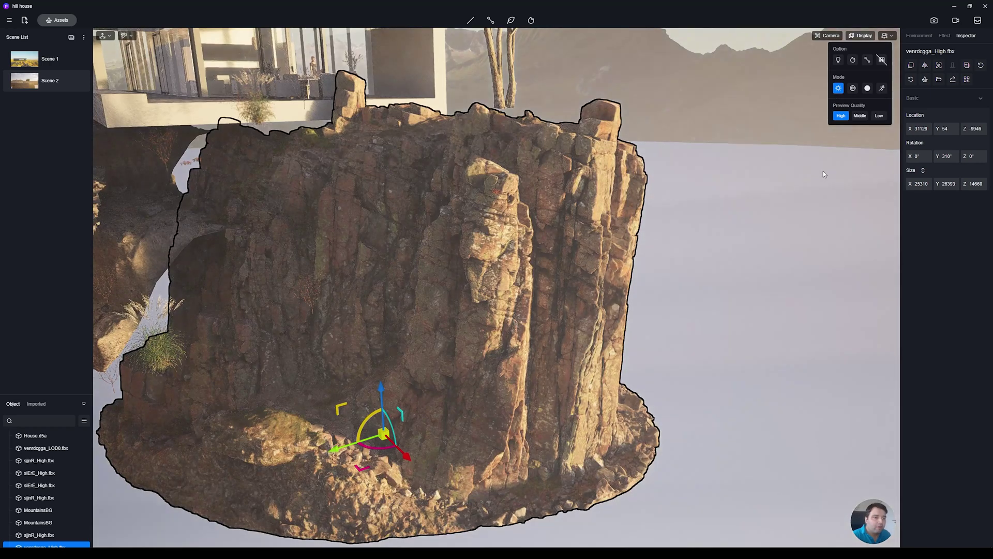
left_click(821, 196)
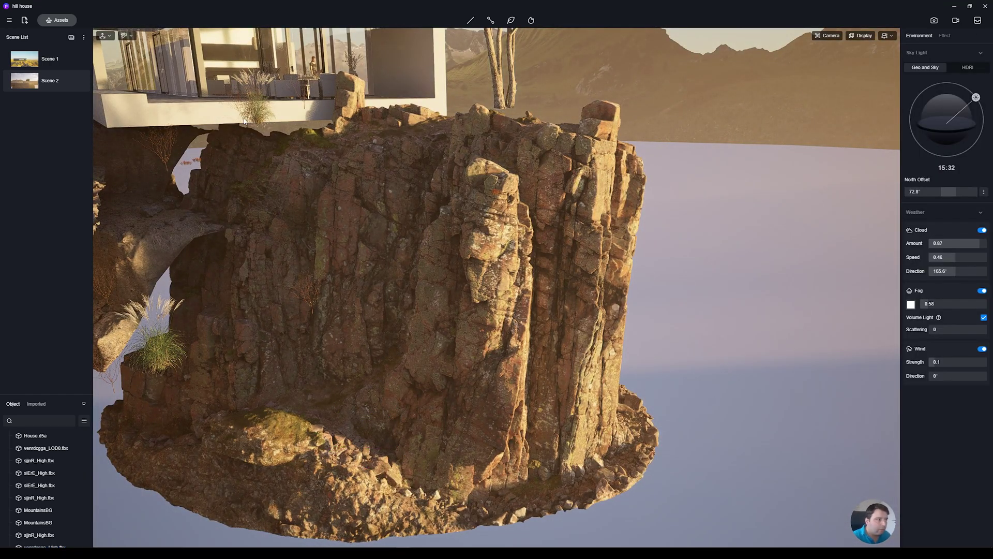
Return to the Scene 2 view and select the Mongolian Oak tree standing at the cliff edge beside the house
left_click(39, 83)
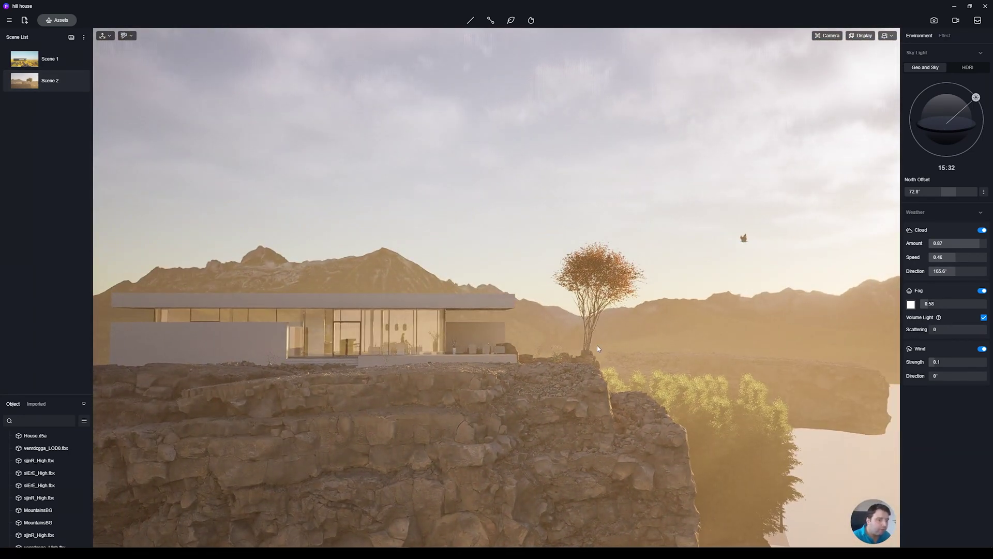
left_click(591, 344)
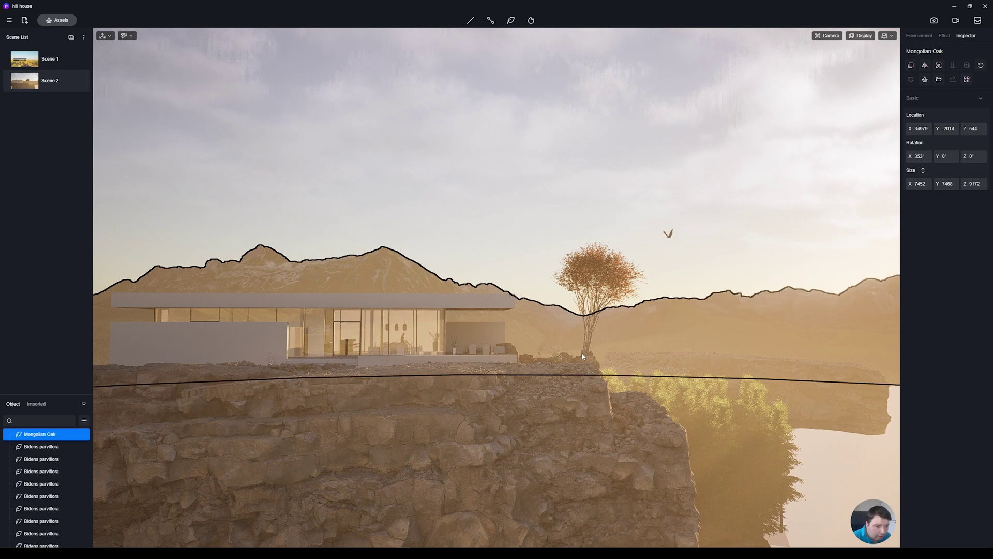
left_click(595, 257)
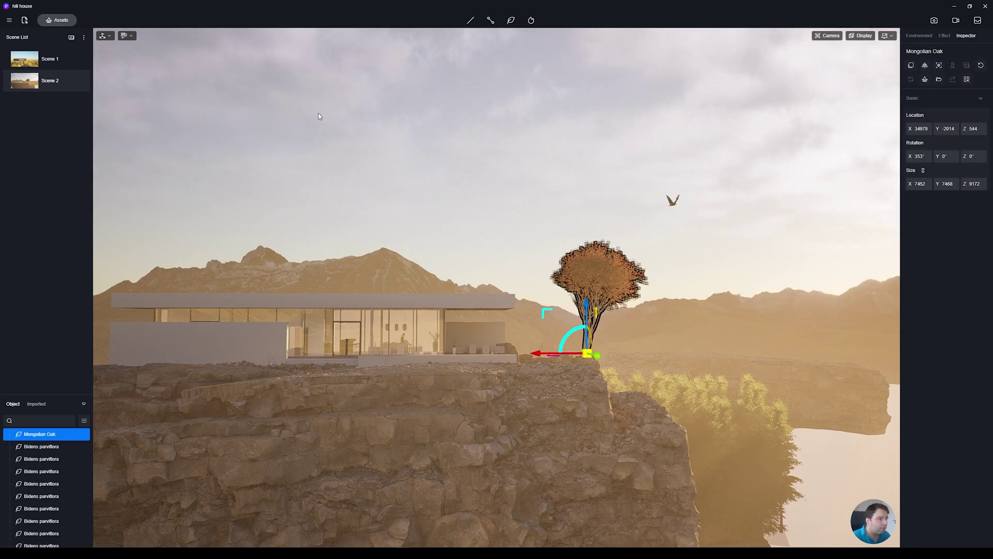
Browse the Nature category of the online model assets for vegetation and close the asset library
left_click(57, 19)
left_click_drag(614, 86, 264, 35)
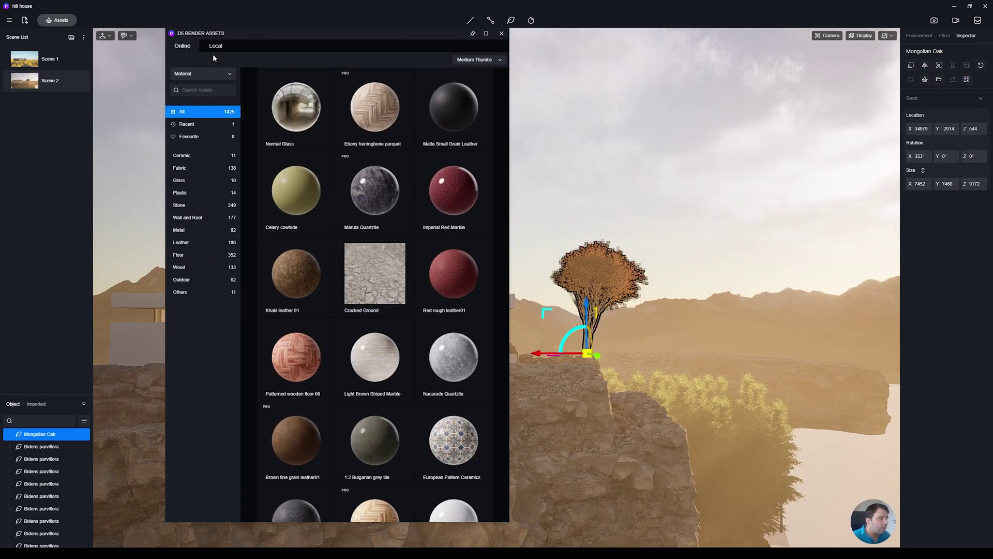
left_click(197, 74)
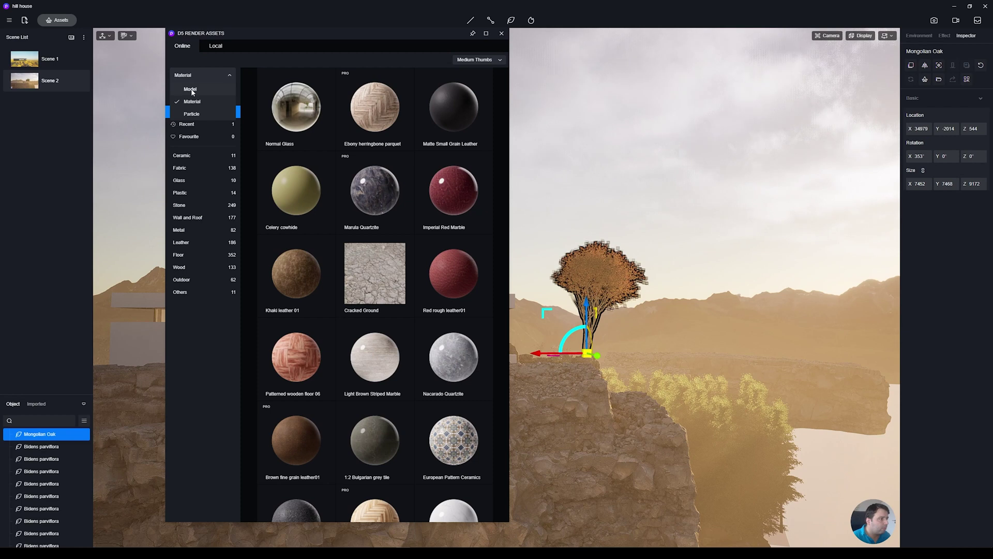
left_click(190, 89)
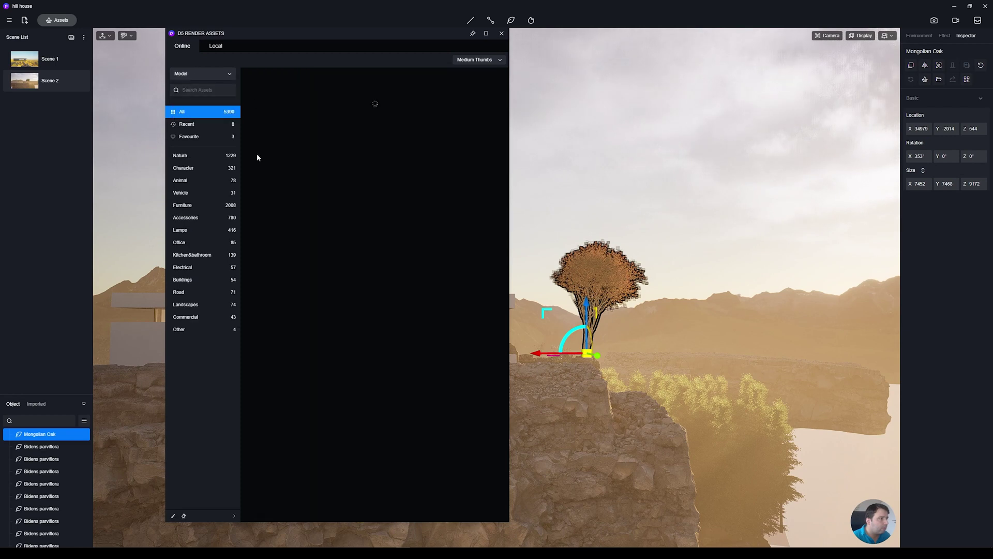
left_click(189, 180)
left_click(184, 155)
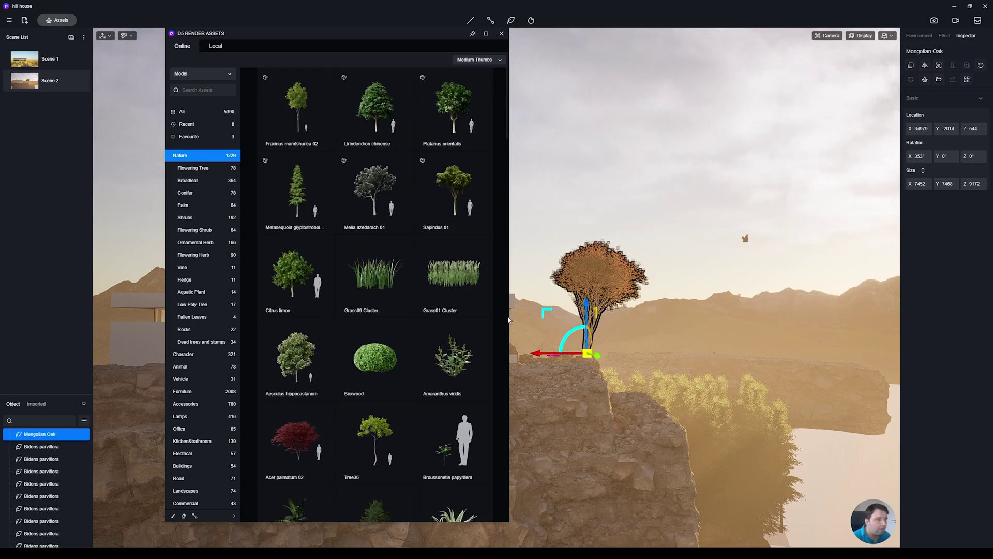
left_click(501, 33)
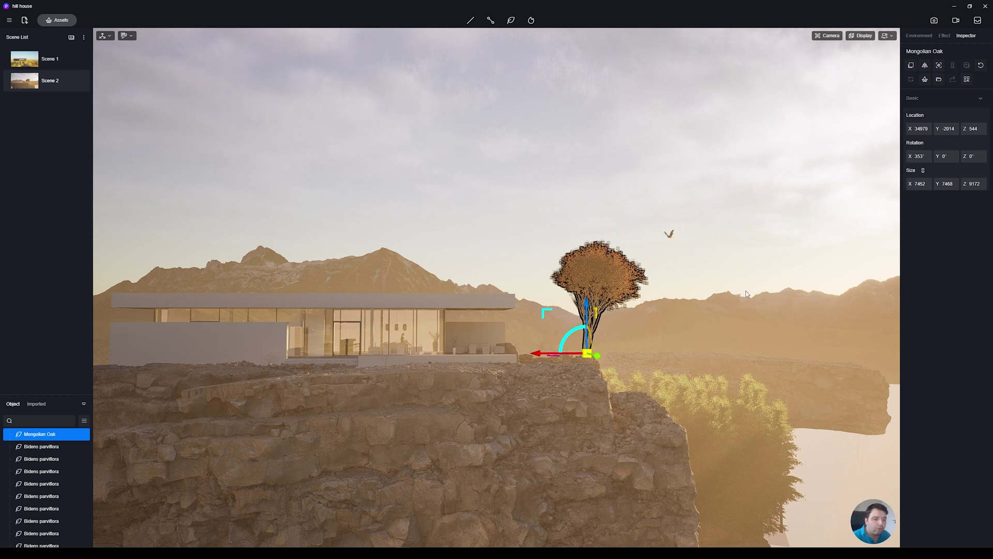
Examine the vegetation path of conifers behind the cliff and its scatter properties, and return to the Scene 2 view
right_click_drag(829, 457, 717, 406)
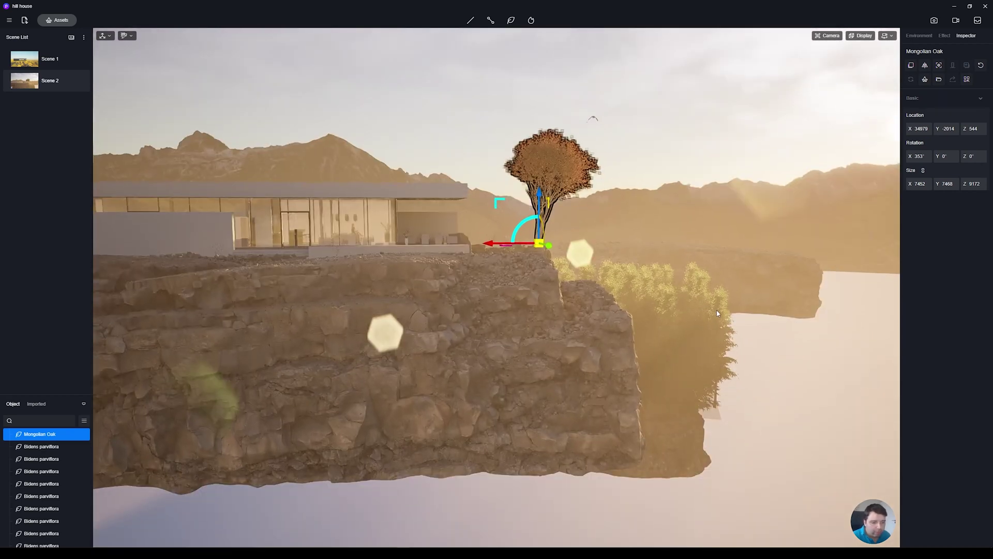
left_click(716, 406)
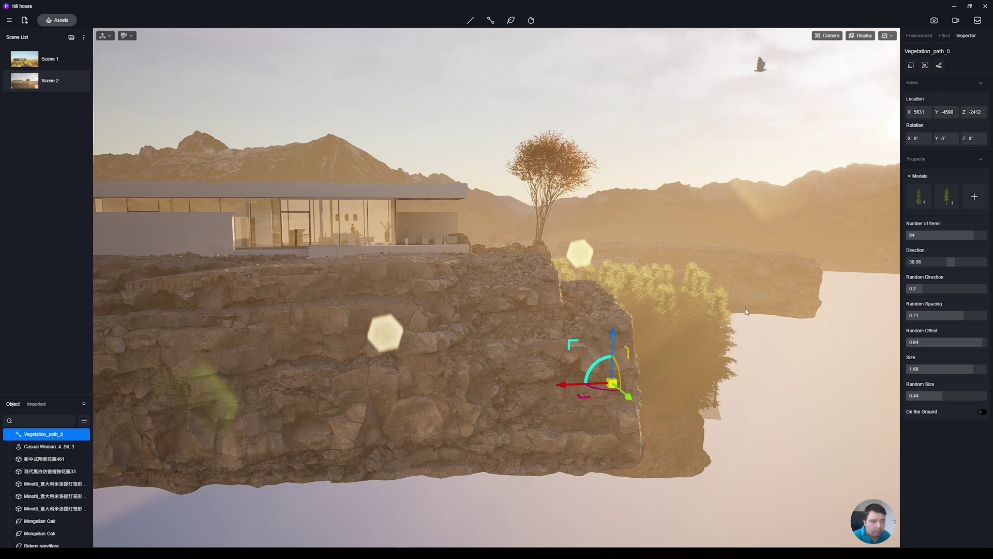
key("f")
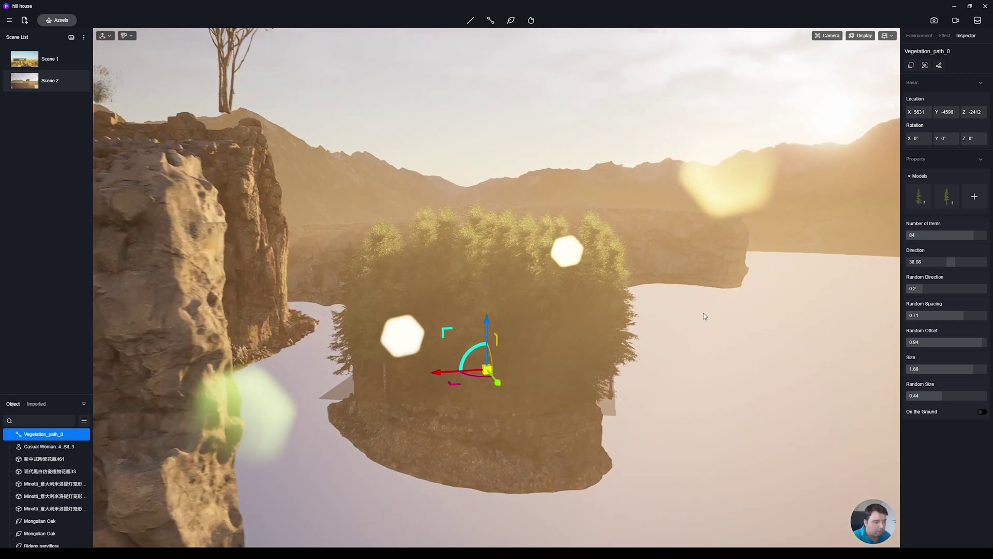
right_click_drag(581, 361, 492, 372)
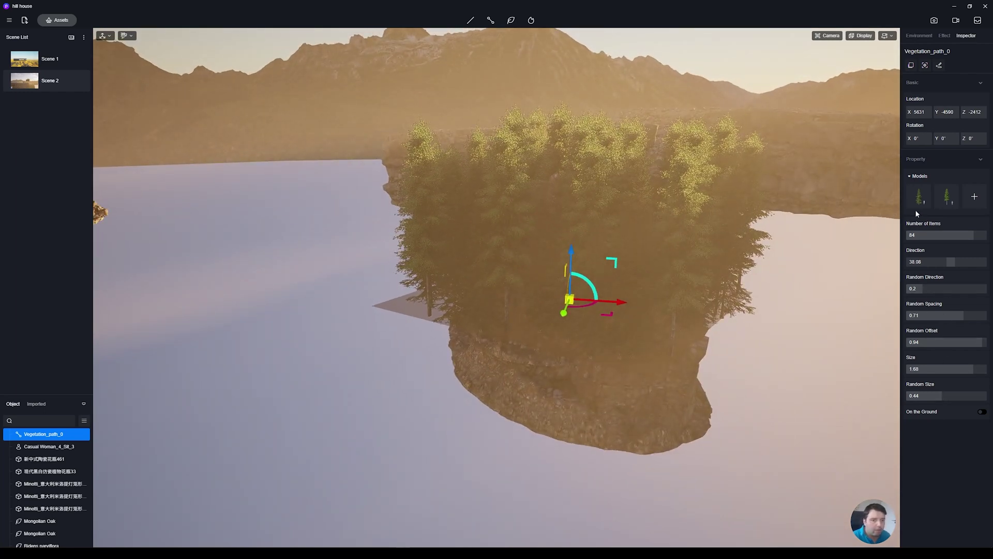
right_click_drag(679, 257, 338, 301)
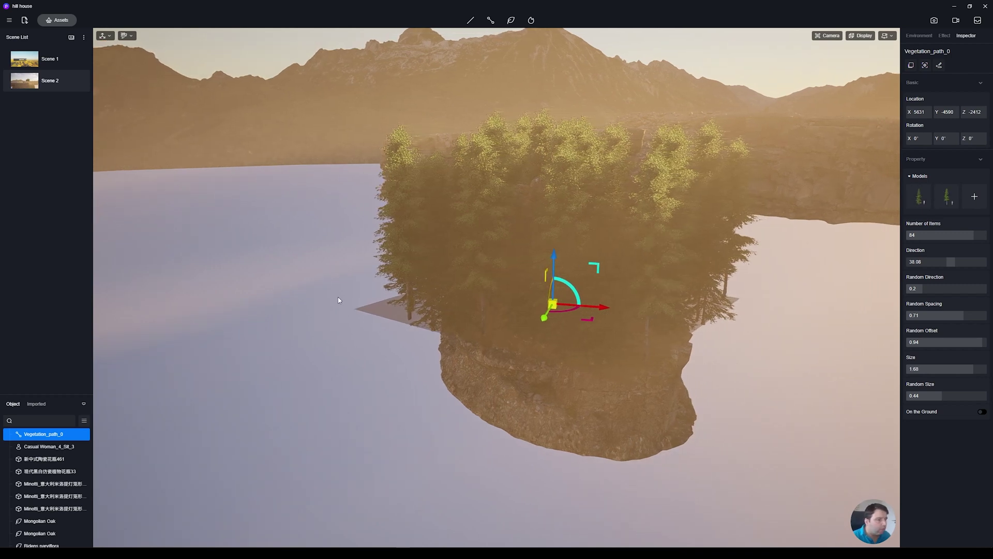
left_click(50, 81)
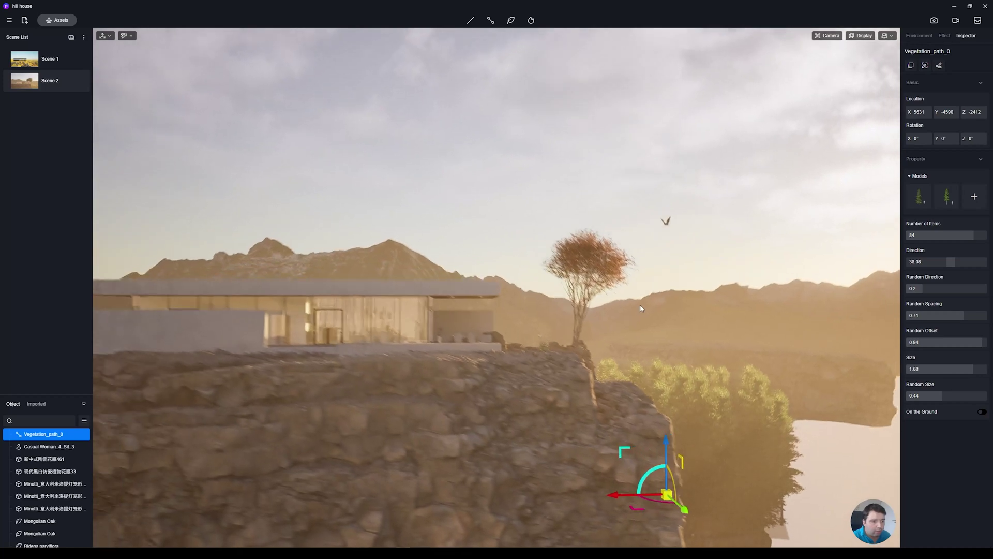
Deselect the vegetation path and switch the fog off and back on to compare the scene's atmosphere
left_click(595, 179)
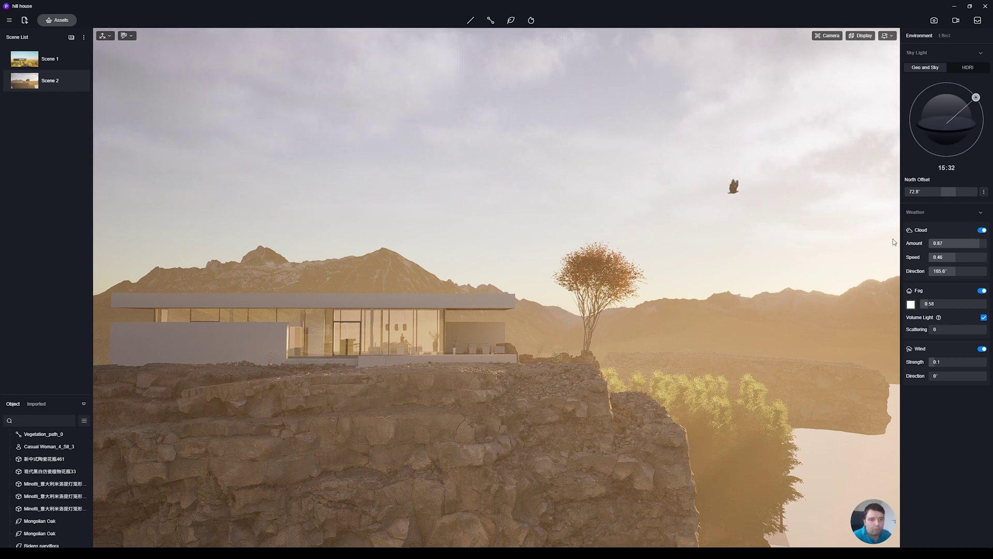
left_click(983, 292)
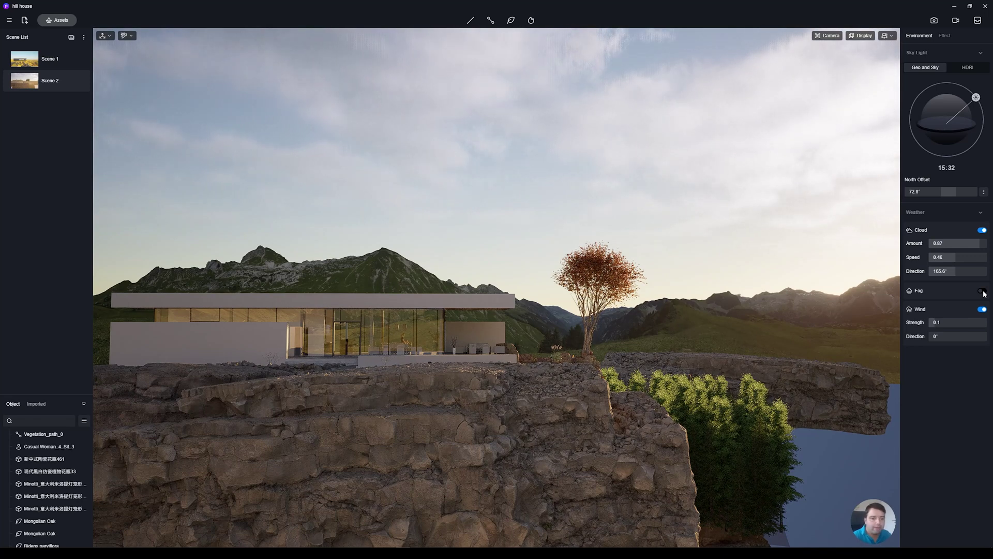
left_click(983, 291)
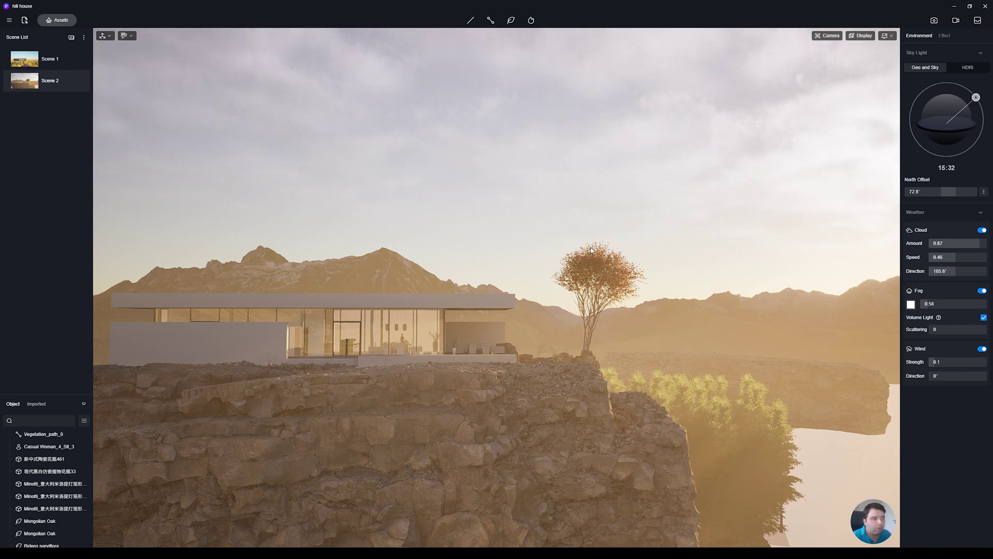
Try Bloom at 0.9 and Lens flare at 1 and 0 in the post-processing effects, and restore the saved Scene 2 settings
left_click(950, 35)
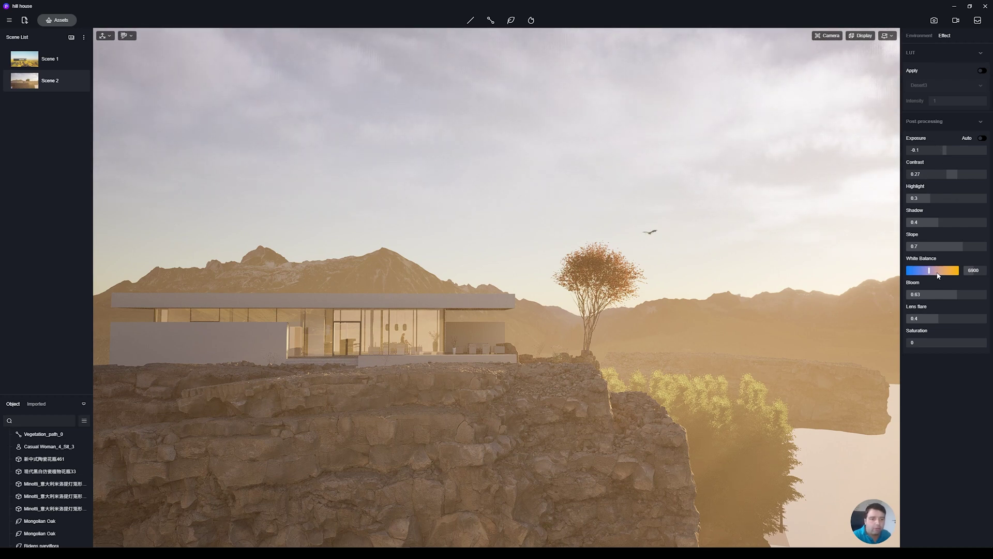
left_click_drag(958, 295, 978, 295)
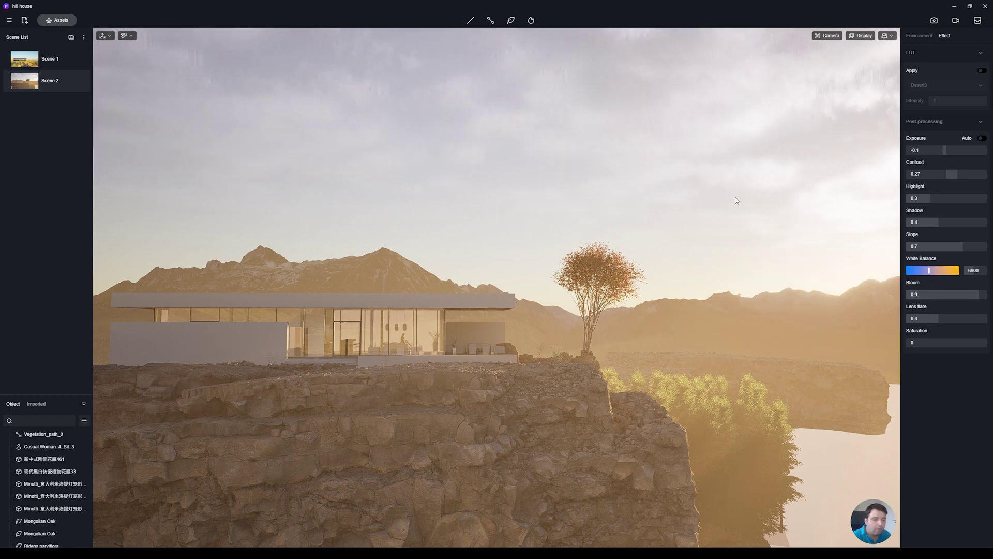
left_click_drag(977, 295, 986, 319)
mouse_move(55, 84)
right_click_drag(735, 290, 760, 286)
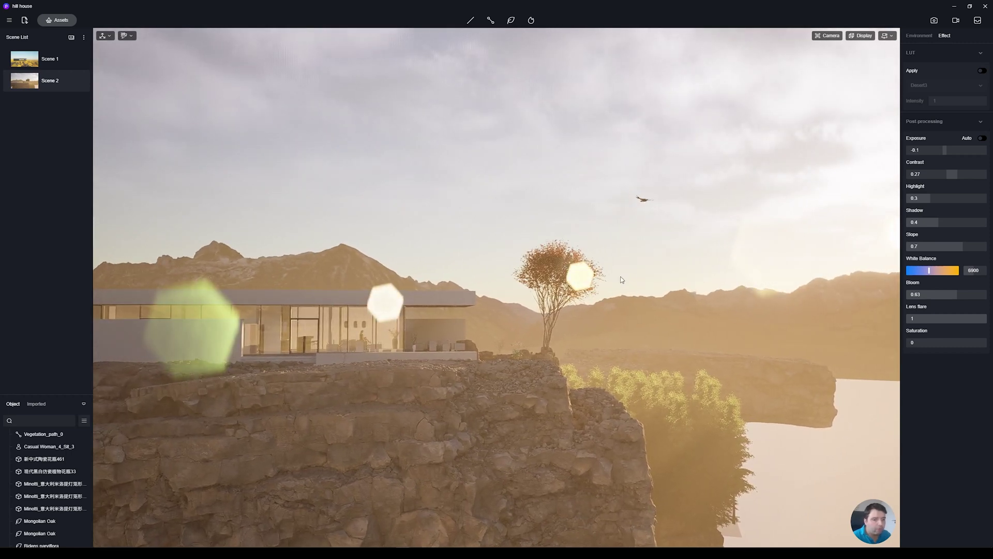
left_click_drag(924, 319, 880, 329)
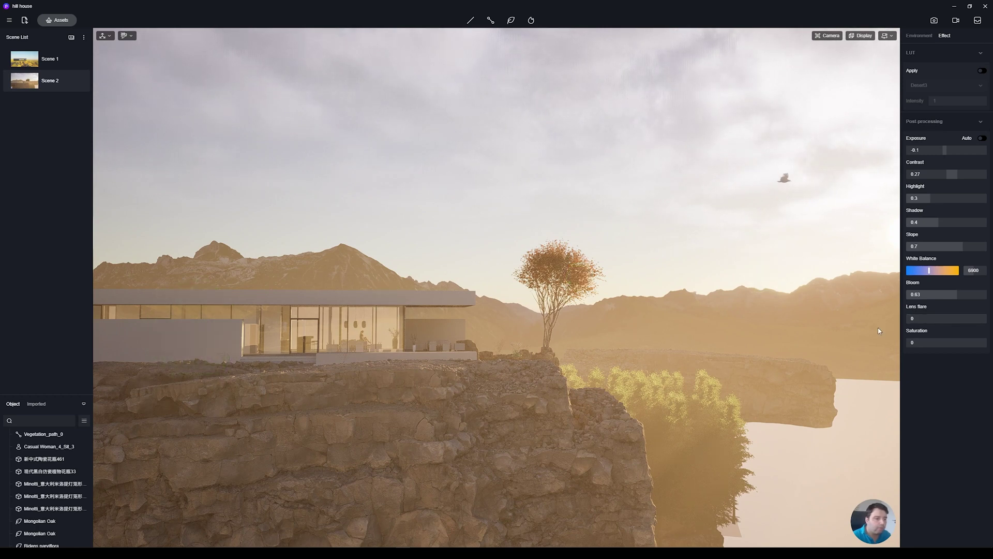
left_click(54, 81)
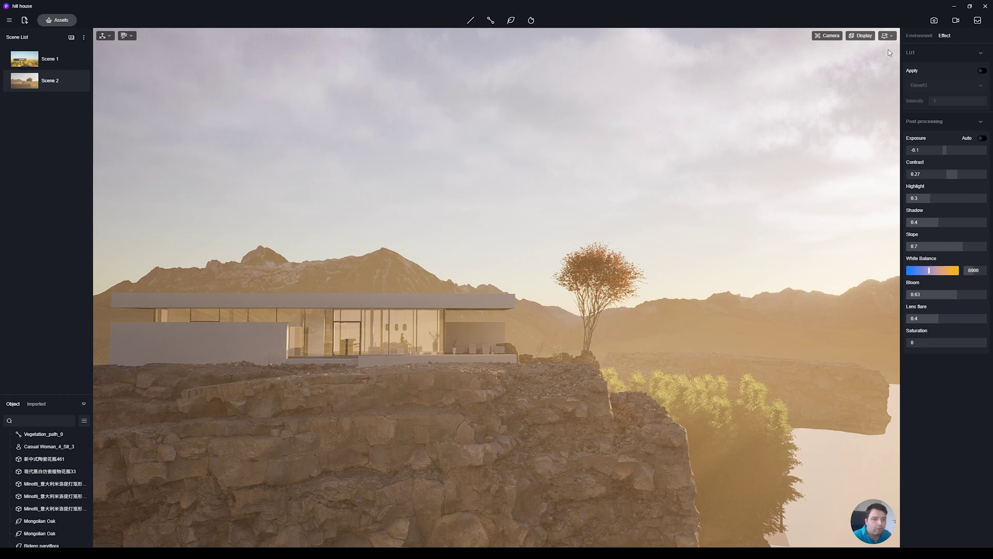
Open the image render settings for Scene 2, choose the square aspect ratio and leave the render mode
left_click(934, 21)
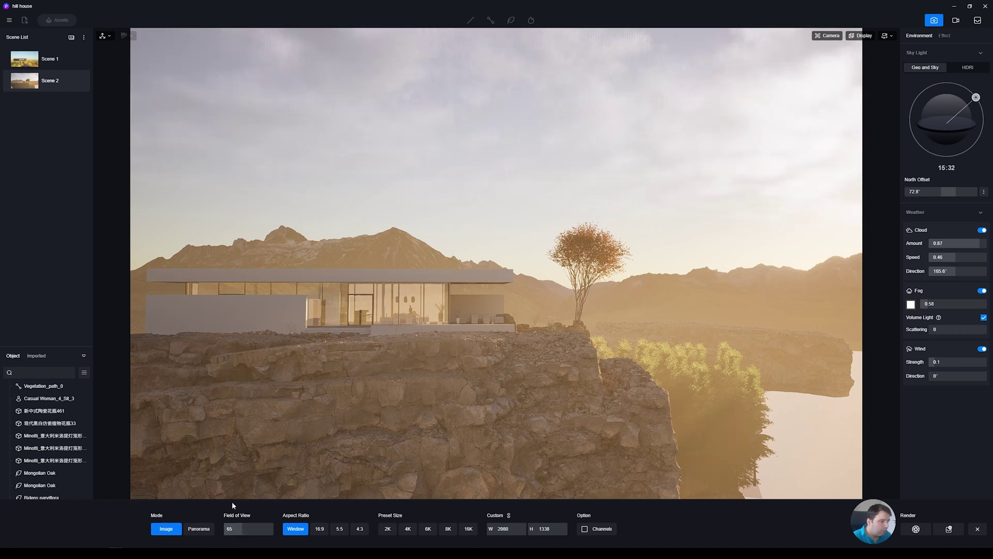
left_click(340, 530)
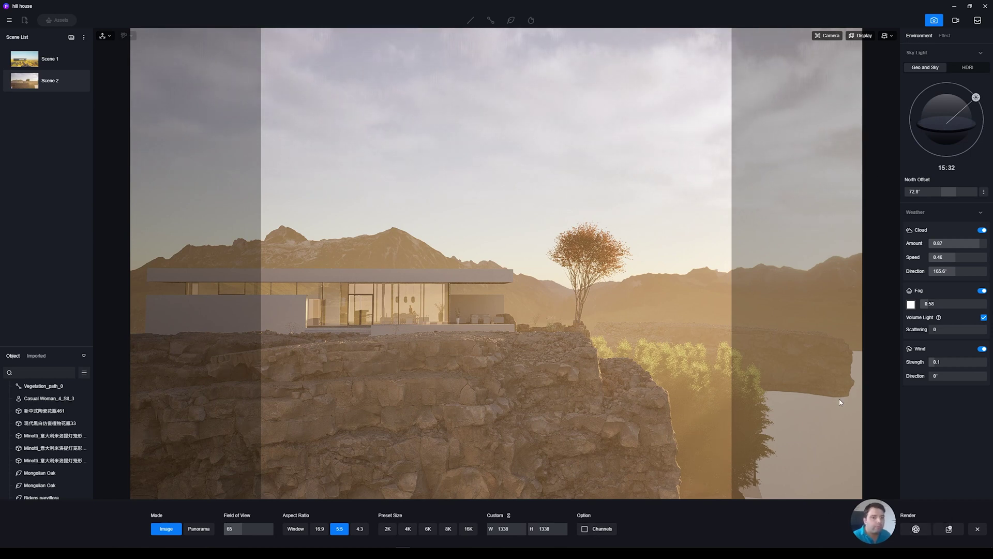
key("Escape")
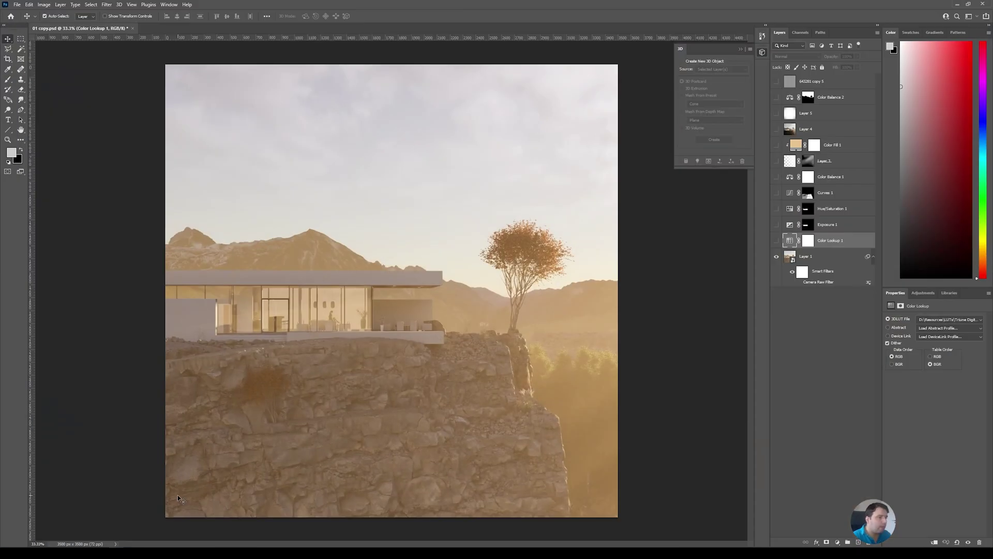
In 01 copy.psd in Photoshop, select Layer 1 and switch on its Camera Raw smart filter
left_click(818, 258)
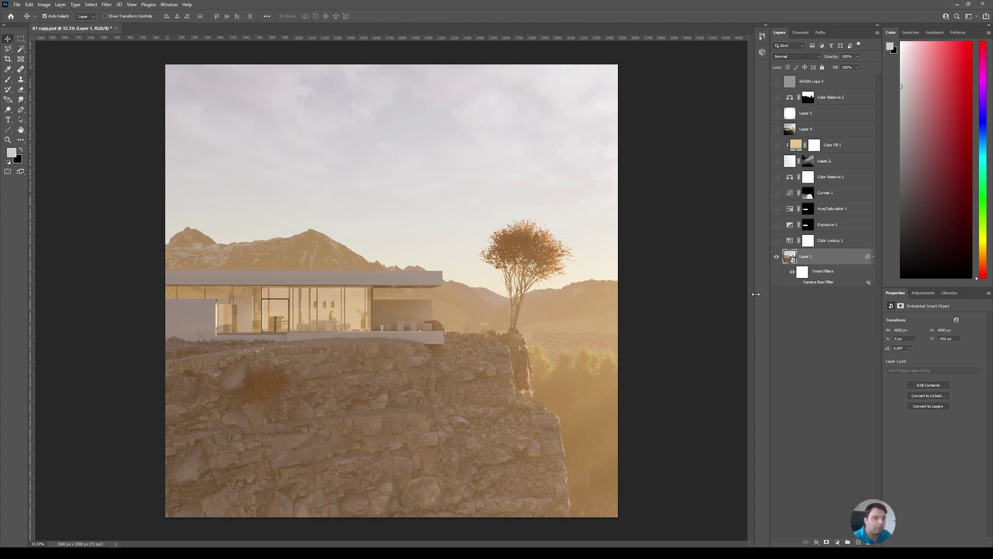
left_click(799, 282)
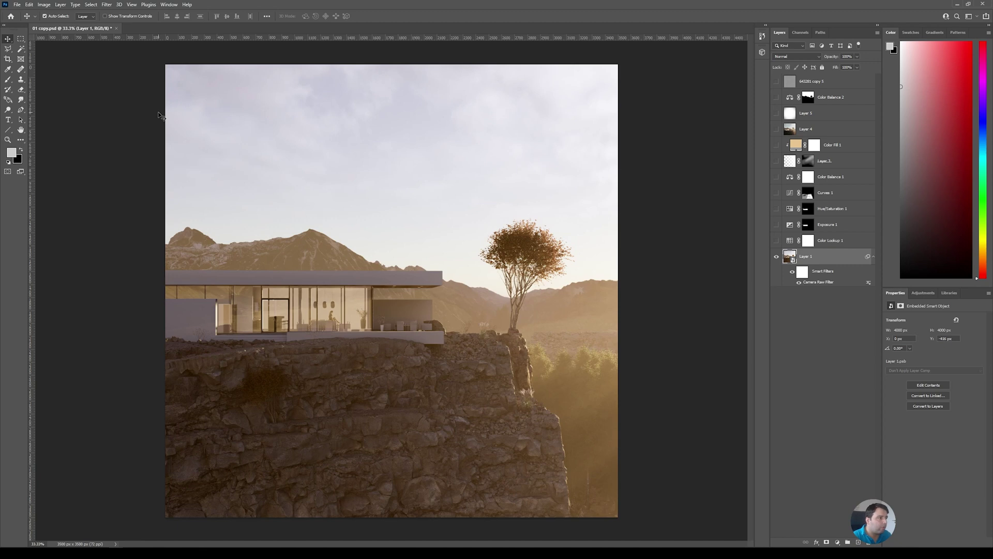
Try another Camera Raw filter on Layer 1 with Temperature +14, Tint +12, Exposure -0.05 and Highlights +46, and cancel it
left_click(107, 5)
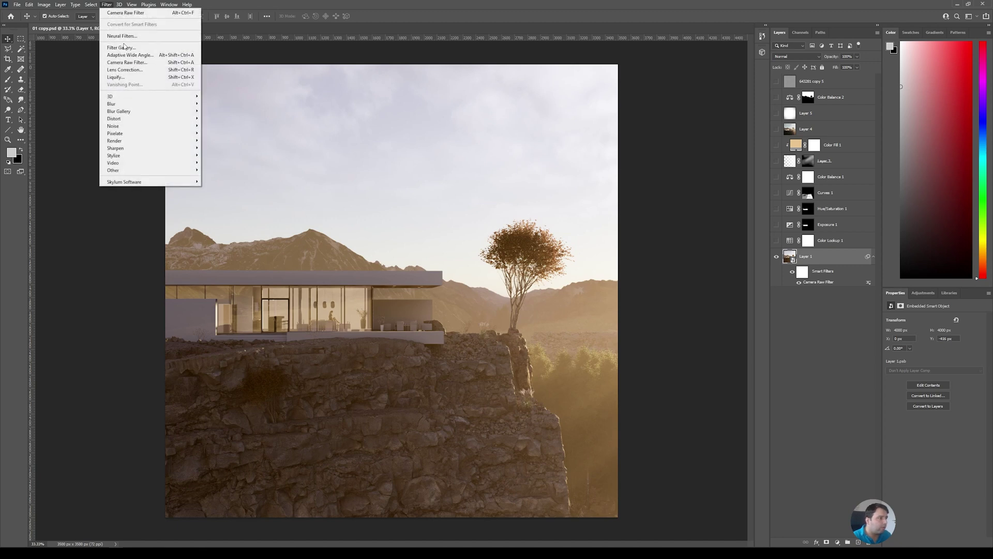
left_click(134, 63)
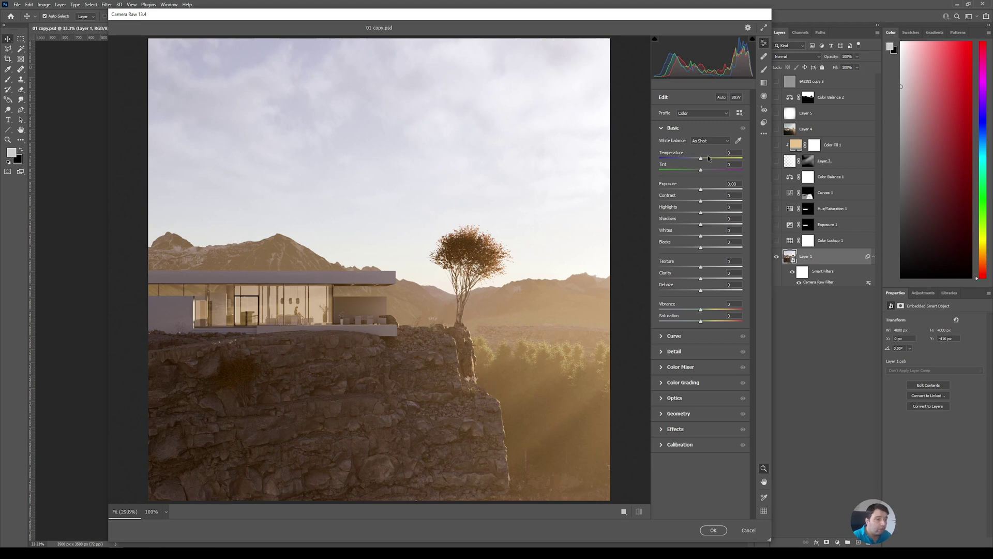
mouse_move(702, 158)
left_mouse_down()
mouse_move(718, 159)
mouse_move(700, 159)
mouse_move(709, 161)
left_mouse_up()
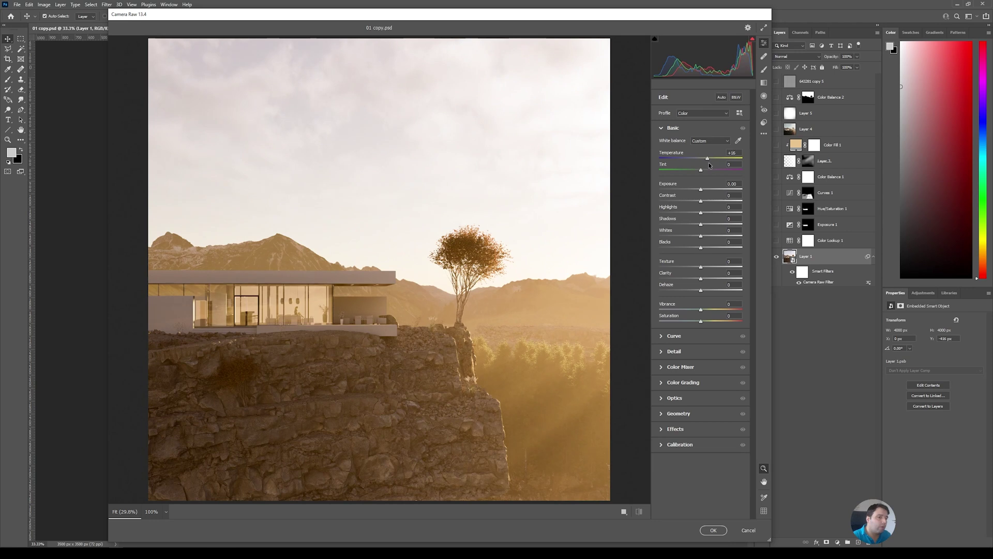
left_click_drag(701, 170, 703, 226)
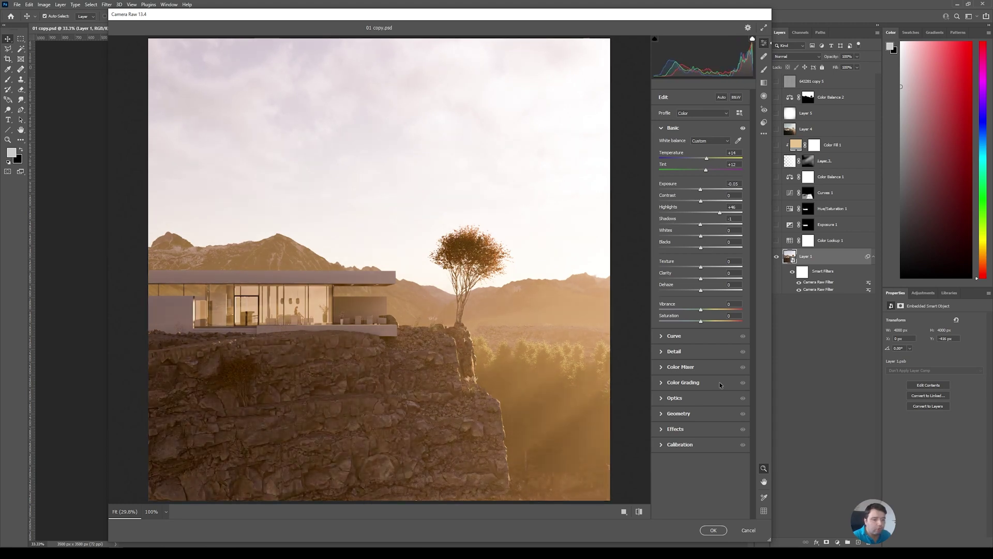
left_click(748, 529)
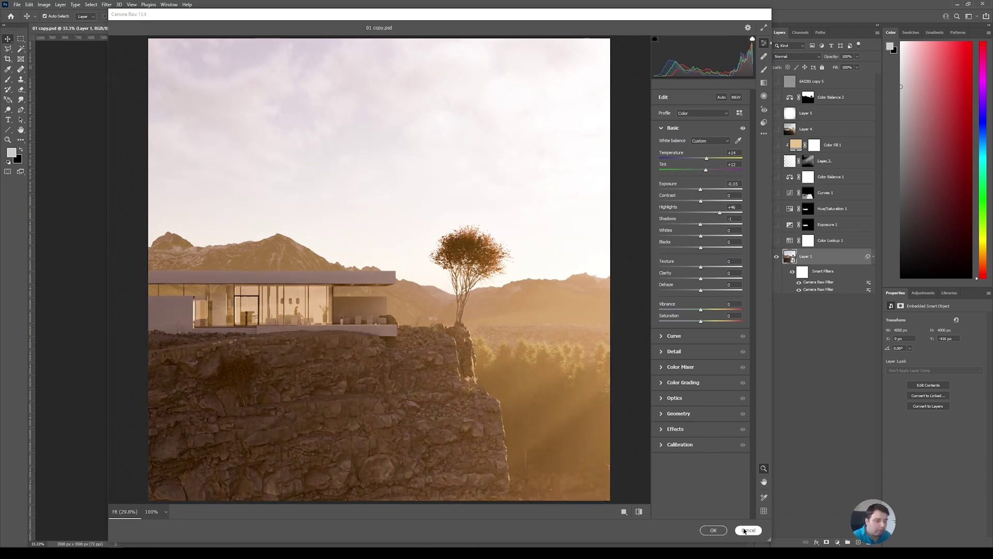
left_click(521, 216)
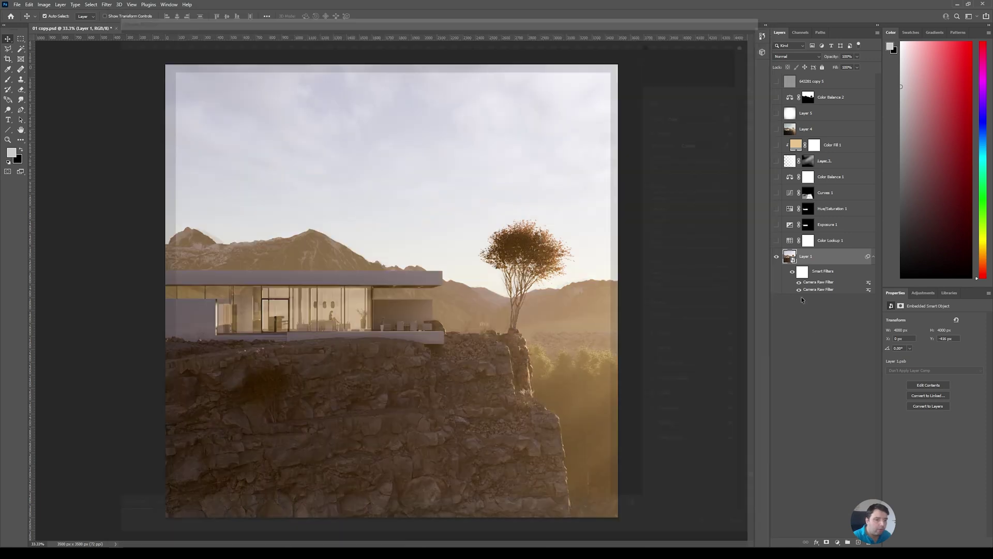
Show and hide the Color Lookup 1 adjustment layer to compare the image with and without the LUT
left_click(776, 240)
left_click(845, 243)
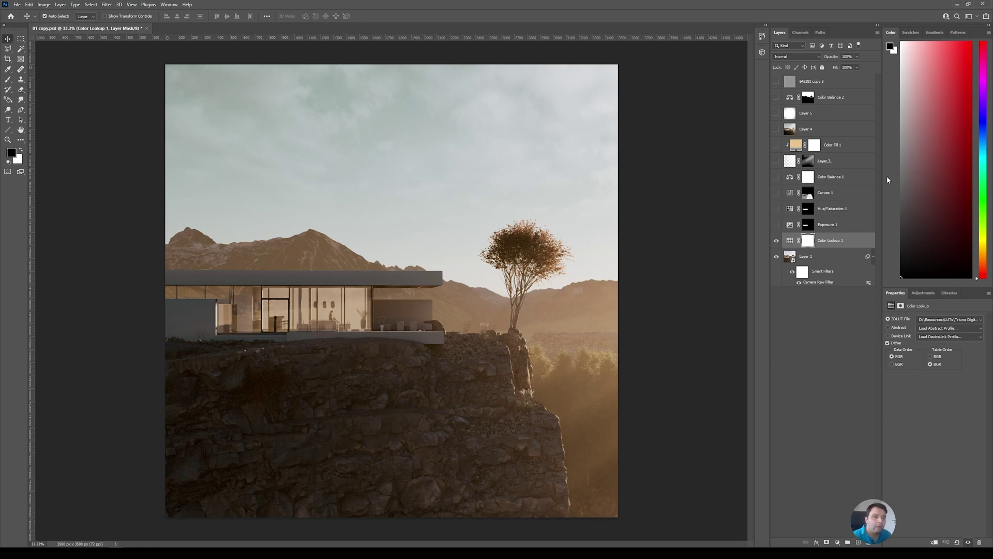
left_click(776, 241)
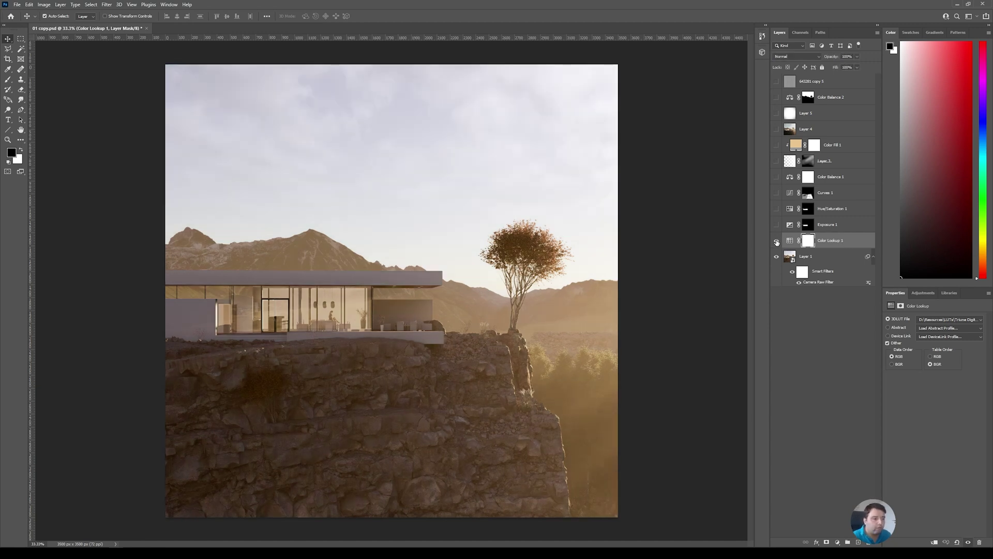
Show the Color Lookup 1 and Exposure 1 adjustment layers, comparing the image with and without Exposure 1
left_click(776, 241)
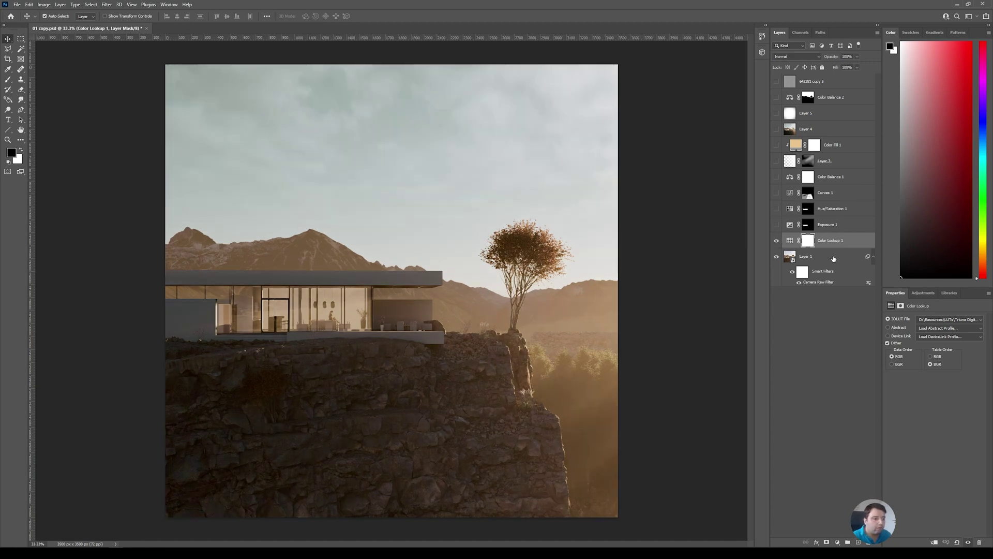
left_click(776, 225)
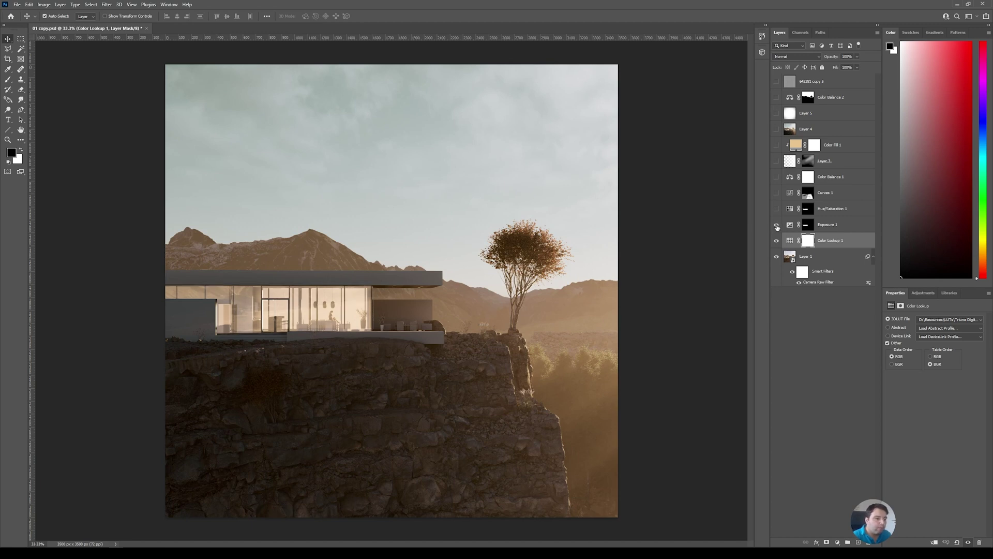
left_click(839, 225)
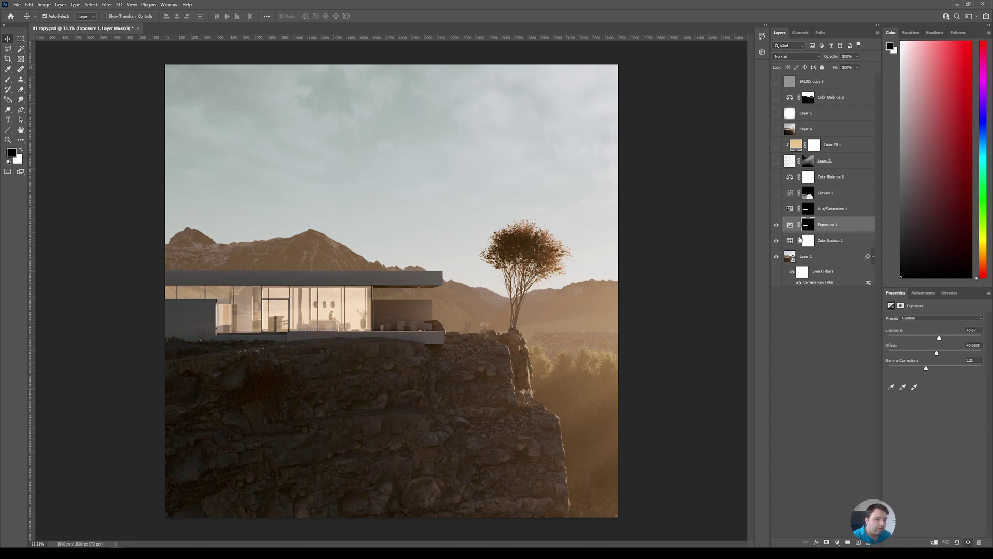
left_click(777, 225)
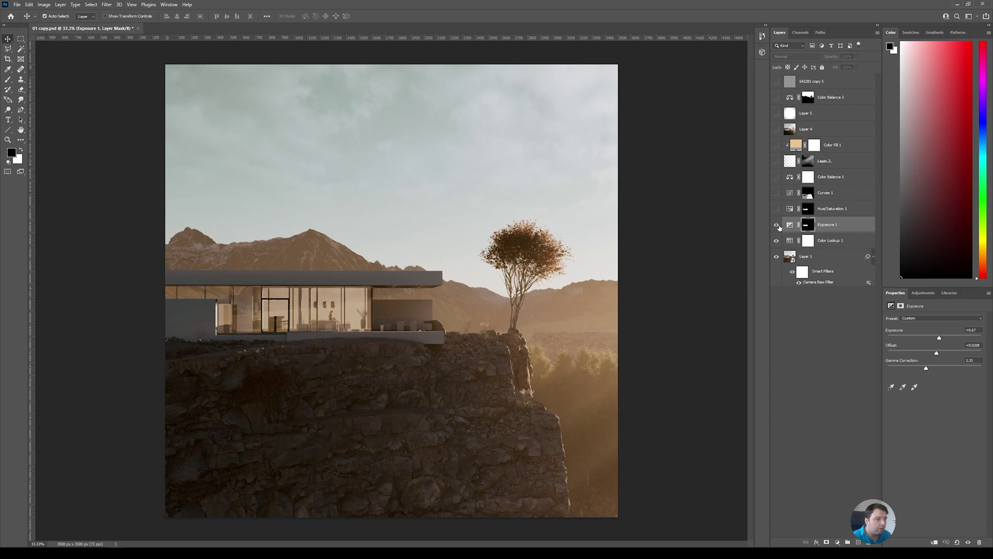
left_click(777, 225)
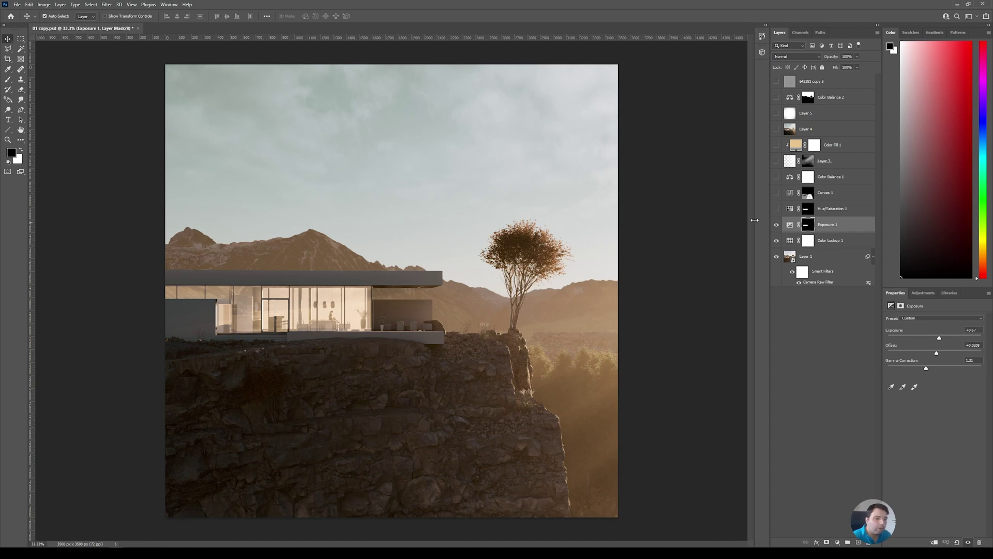
Show the Hue/Saturation 1 and Curves 1 adjustment layers and select each one to display its settings
left_click(777, 210)
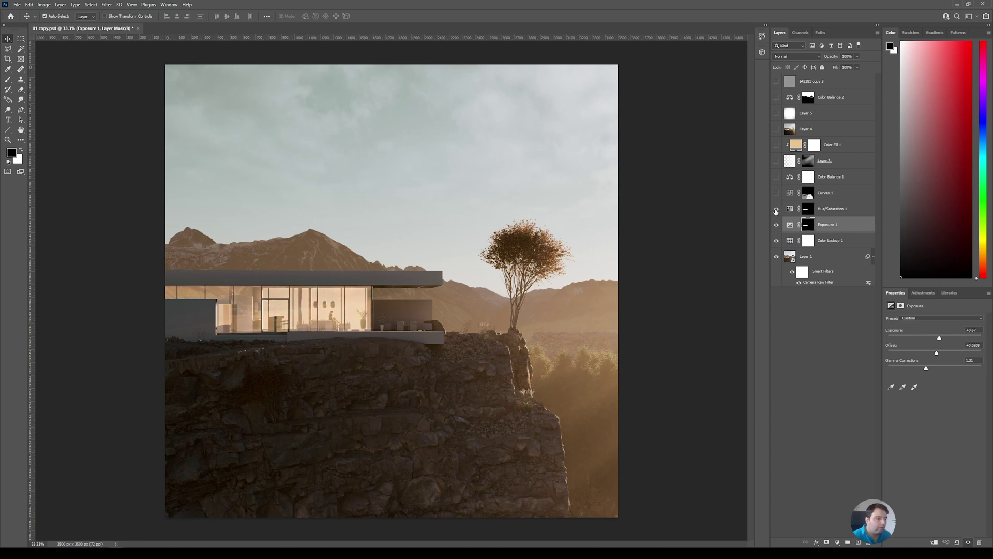
left_click(833, 211)
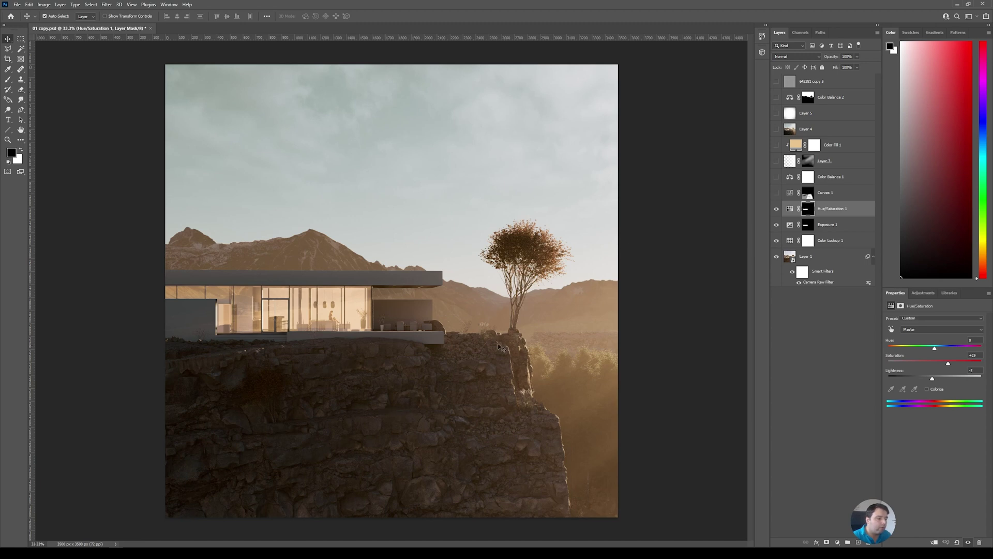
left_click(776, 194)
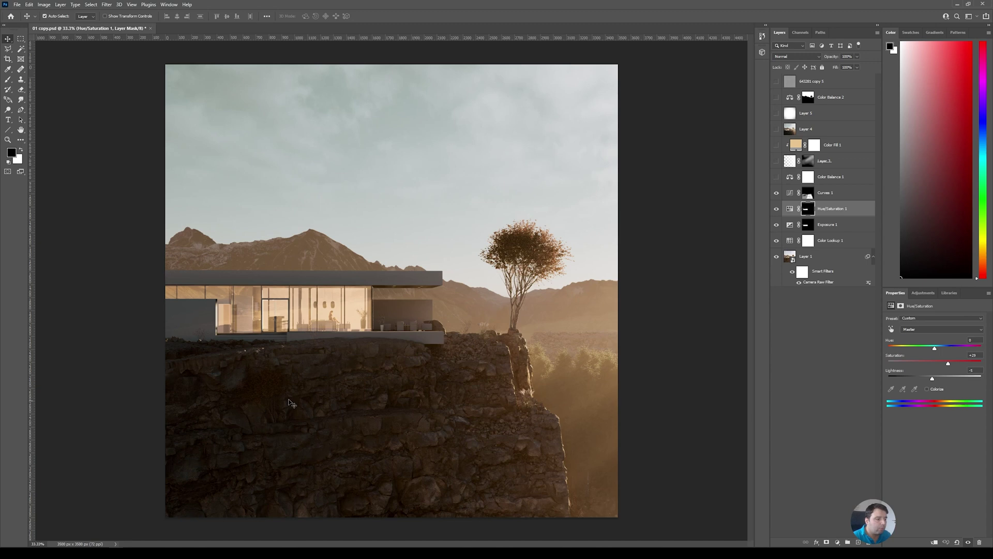
left_click(835, 192)
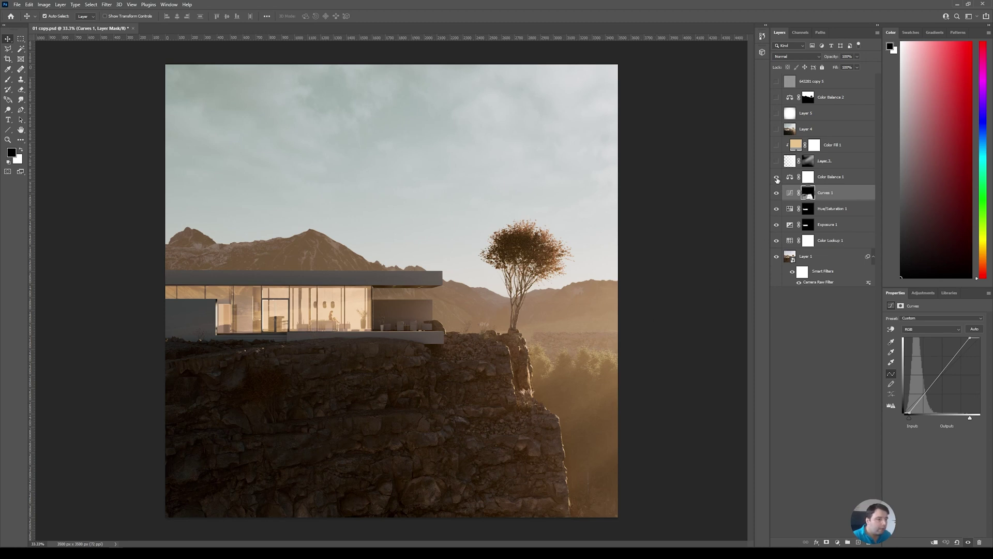
Show the Color Balance 1 adjustment layer and review its Shadows, Highlights and Midtones settings
left_click(777, 178)
left_click(810, 175)
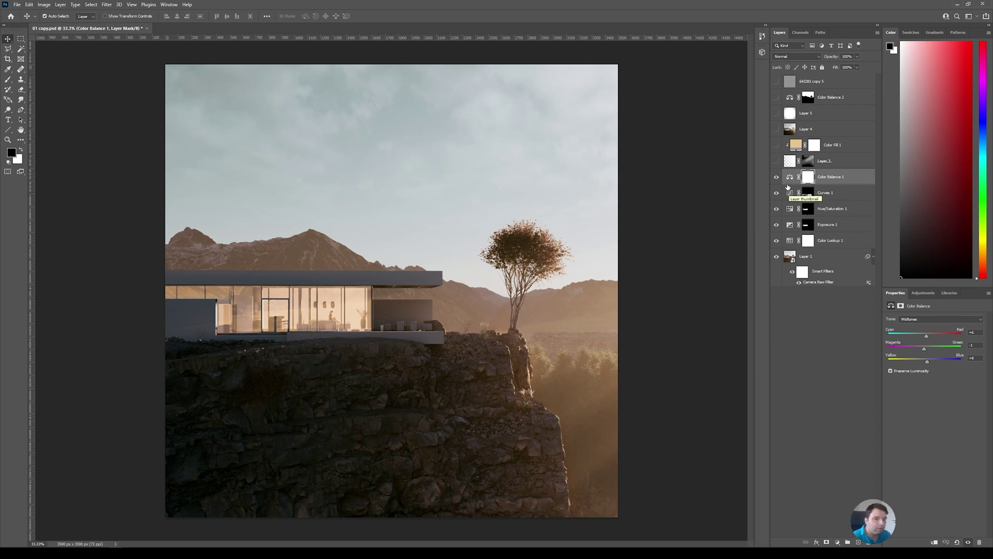
left_click(934, 319)
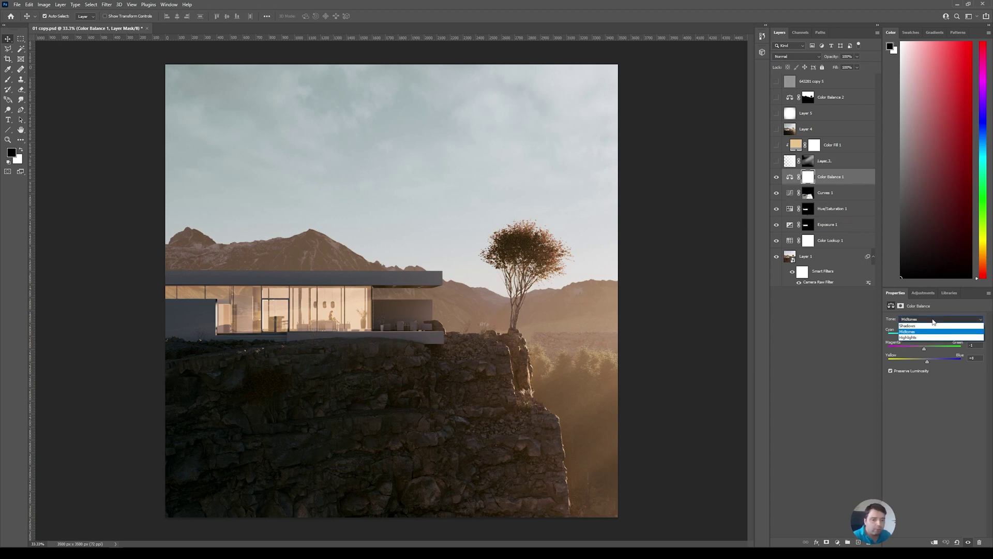
left_click(910, 326)
left_click(923, 319)
left_click(922, 338)
left_click(934, 319)
left_click(911, 332)
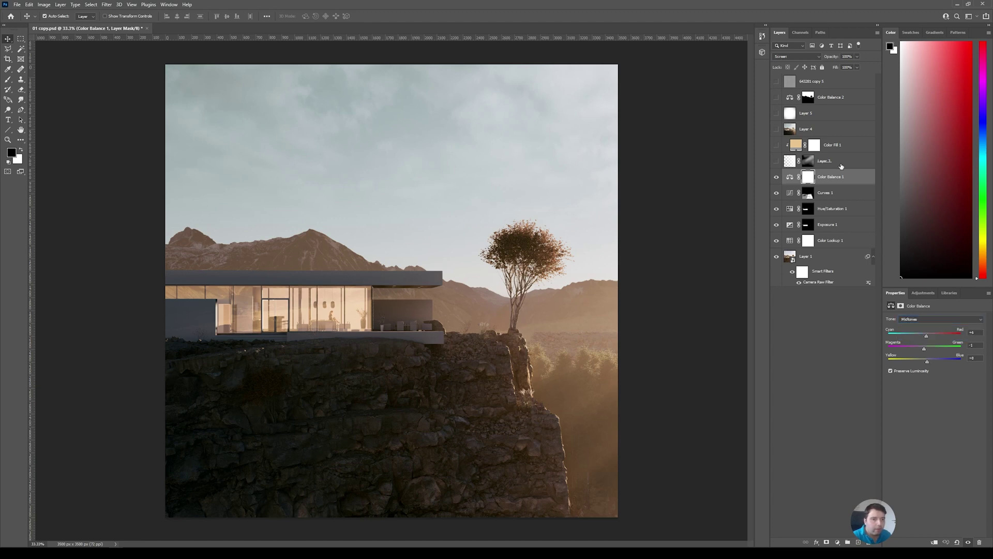
Show Layer 3 and the Color Fill 1 layer clipped to it, leaving Color Fill 1 selected
left_click(789, 160)
left_click(777, 163)
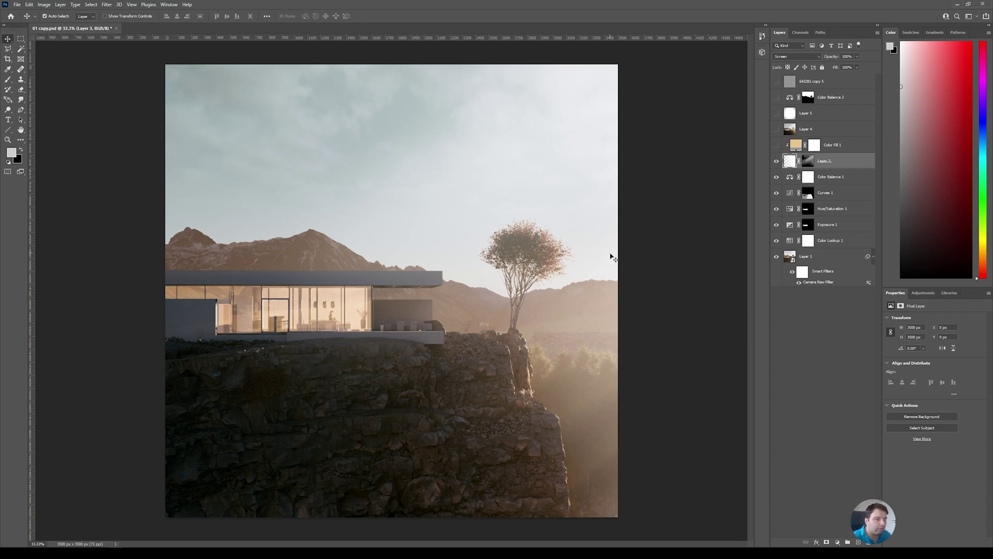
left_click(775, 145)
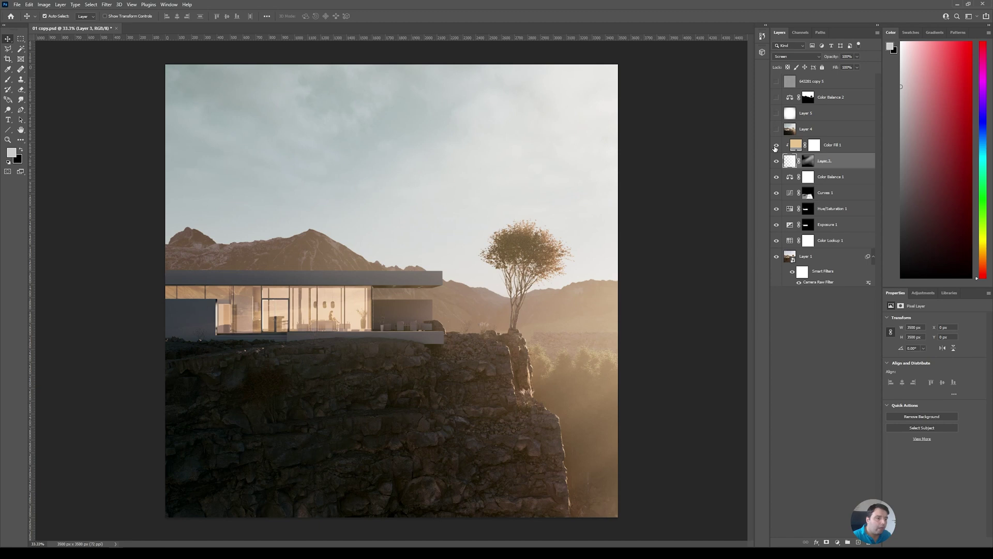
left_click(838, 147)
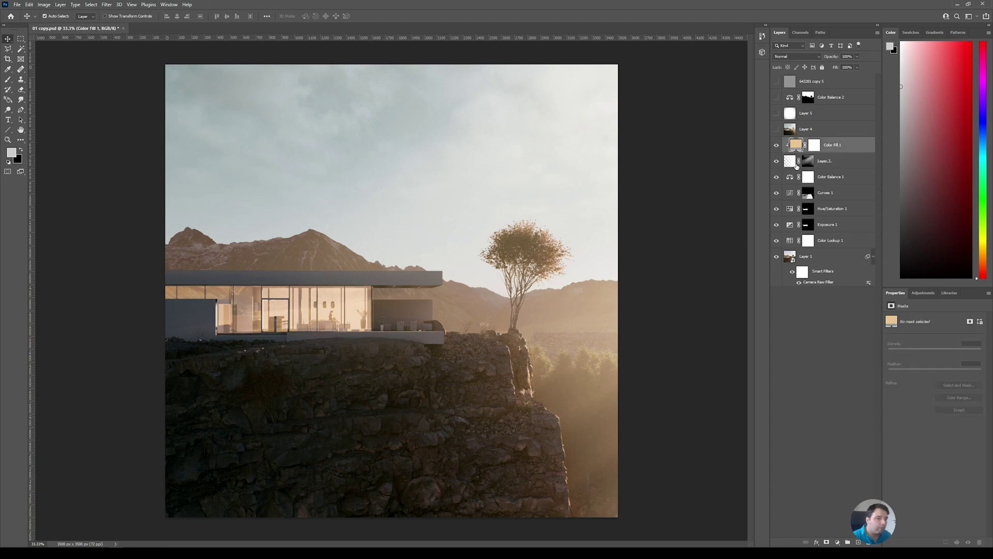
Compare the glow of Layer 3 with and without the Color Fill 1 tint, leaving the tint shown
left_click(776, 147)
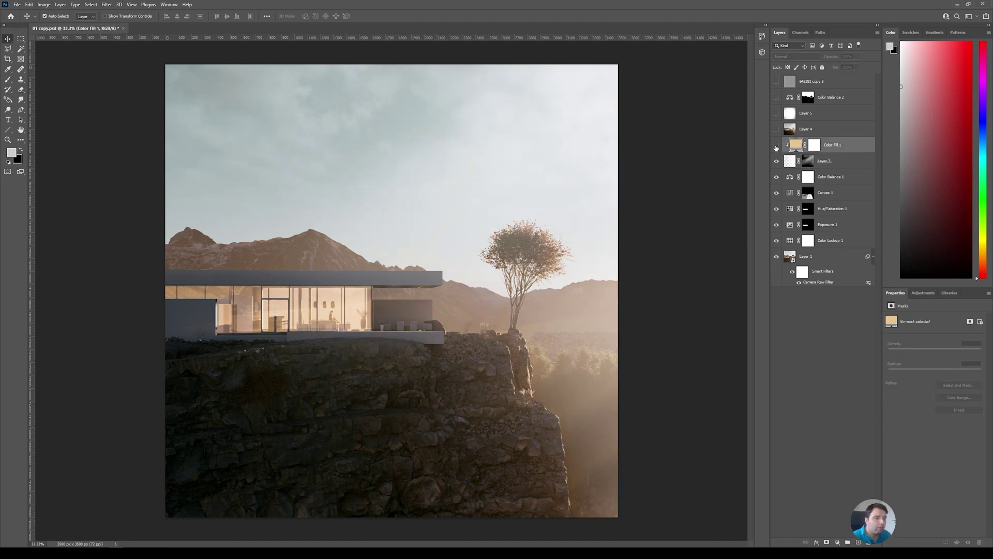
left_click(788, 163)
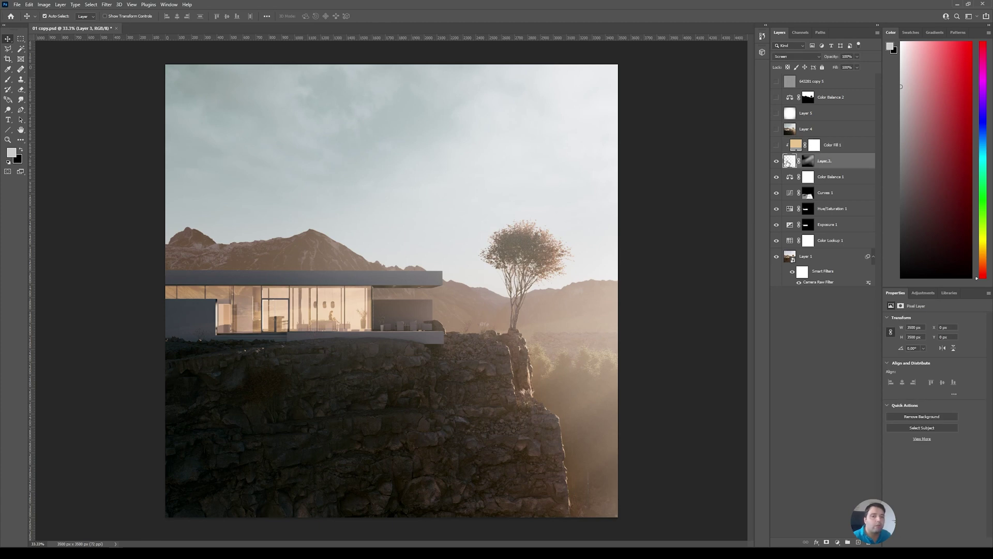
left_click(776, 147)
left_click(834, 148)
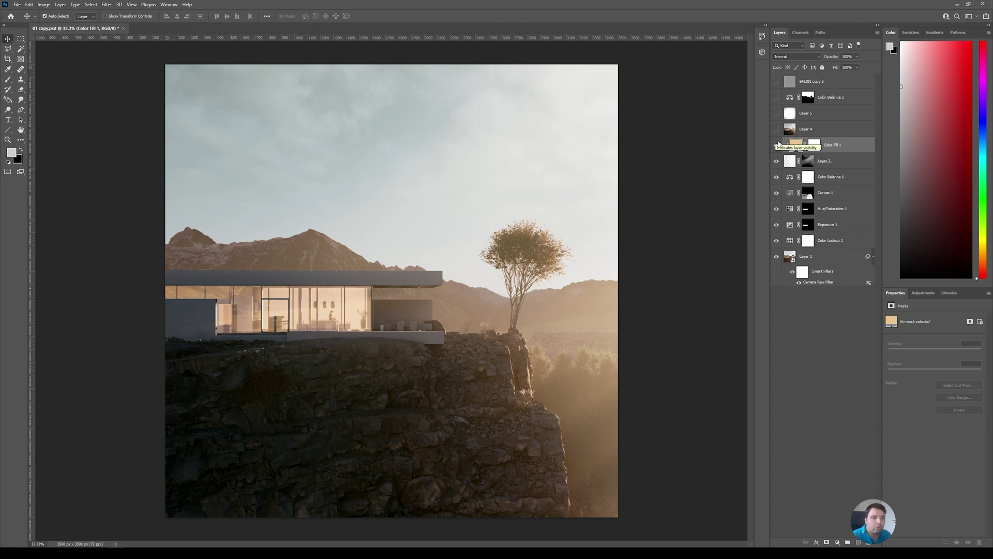
Try a pink color with a hue of 360° for Color Fill 1 and cancel the change
double_click(796, 146)
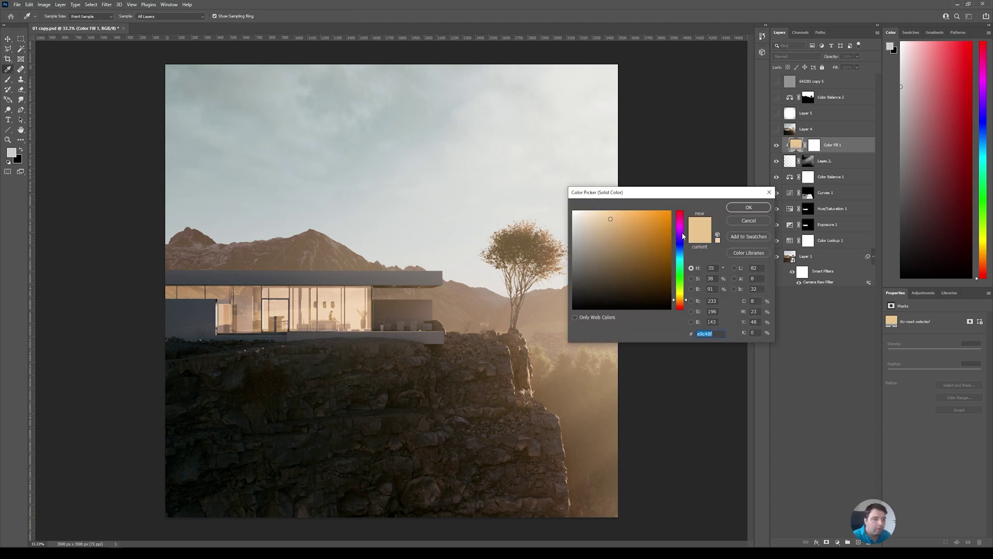
left_click_drag(683, 236, 681, 210)
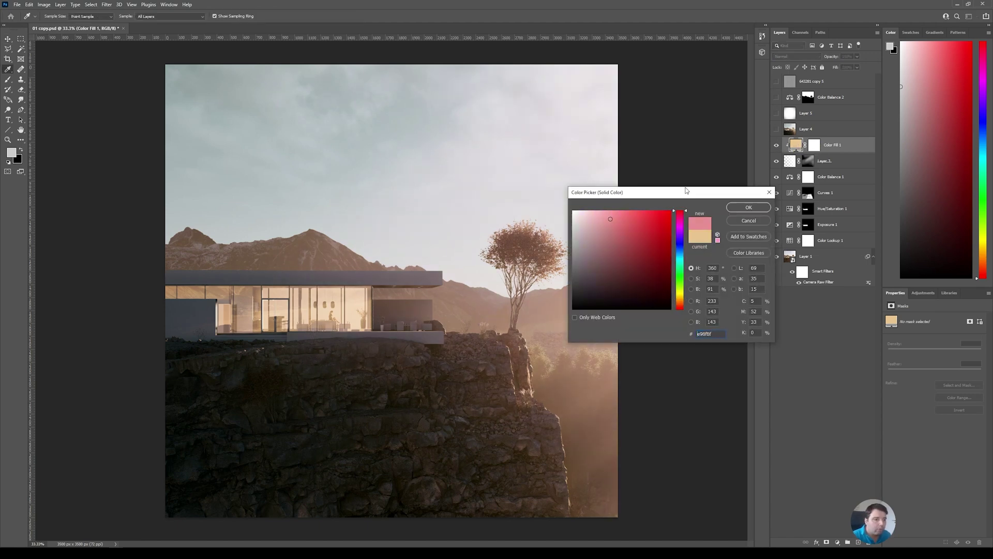
left_click(750, 221)
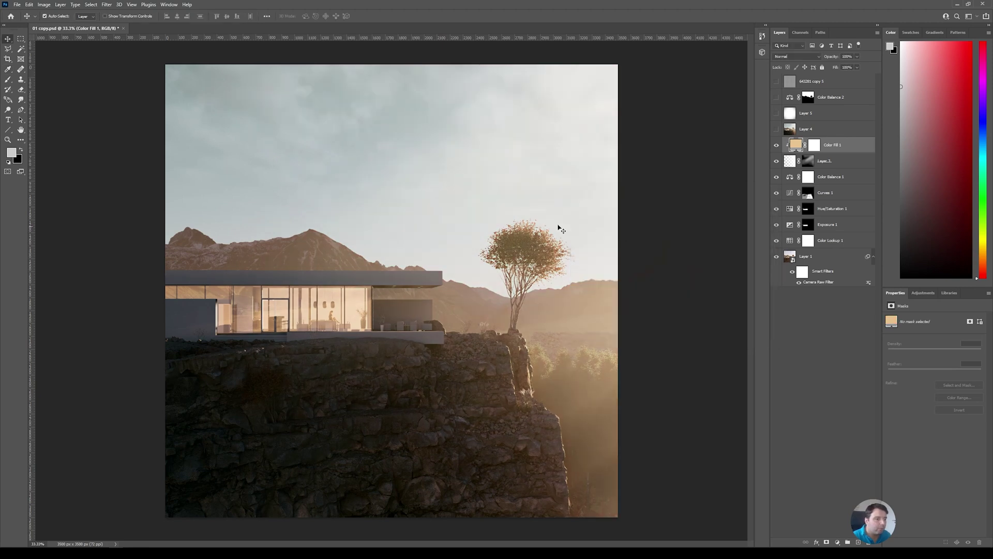
Show Layer 4 and the Layer 5 vignette above it, leaving Layer 5 selected
left_click(792, 129)
left_click(776, 129)
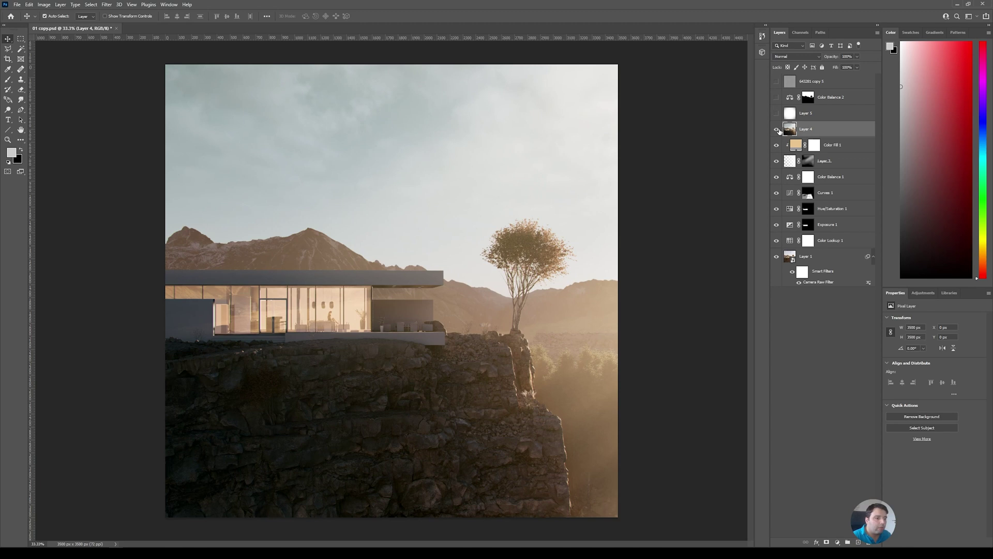
left_click(776, 114)
left_click(806, 113)
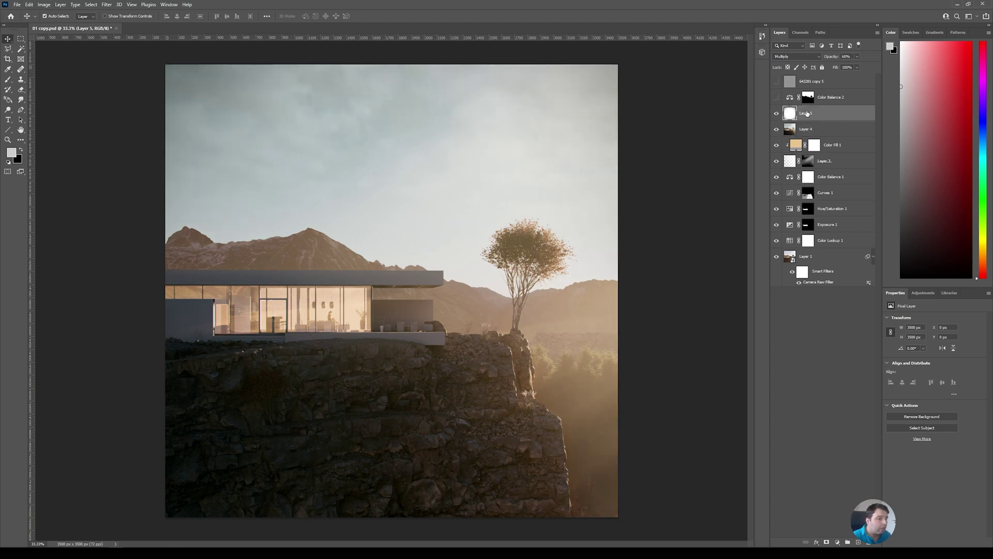
Show and select the 643281 copy 5 layer, and compare the image with and without it around the house at 100% zoom
left_click(777, 83)
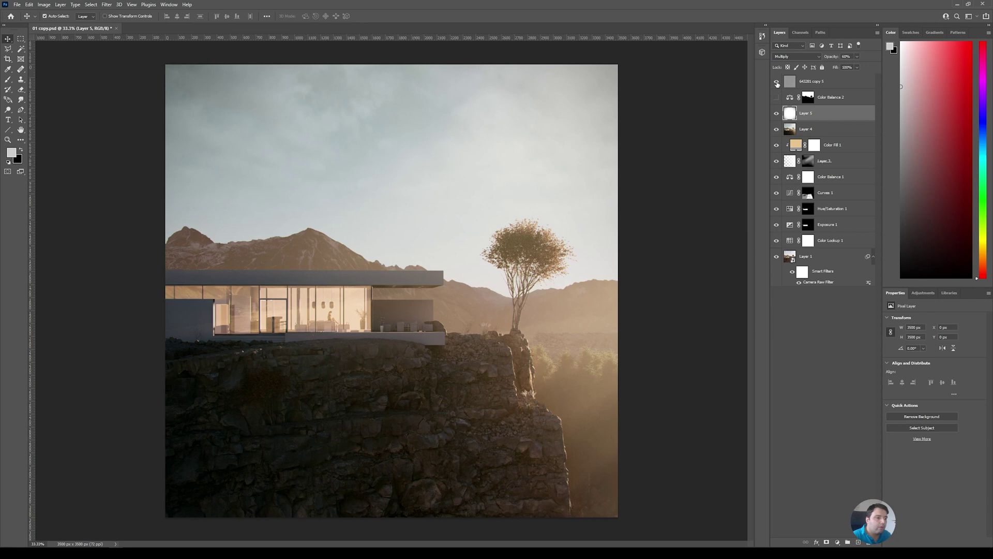
left_click(805, 83)
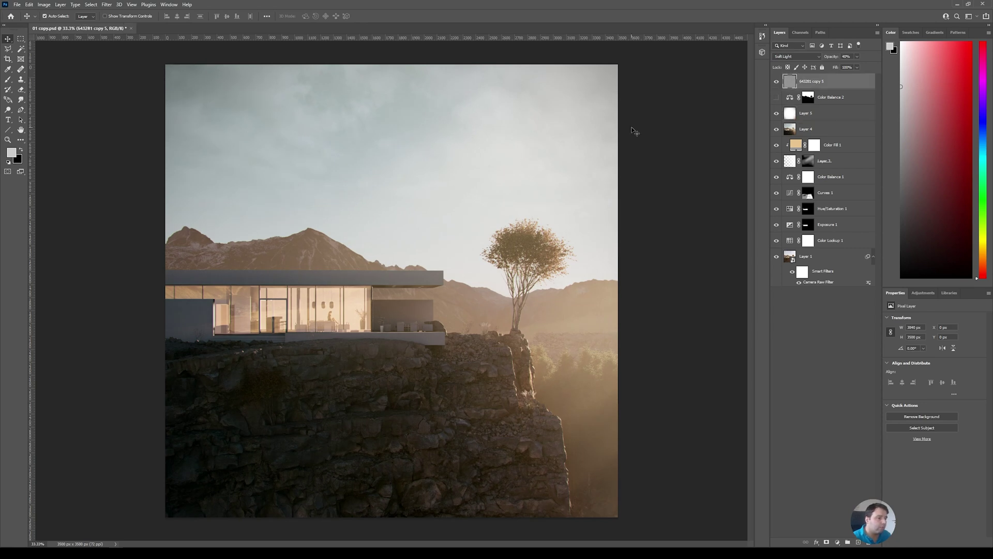
key("ctrl+plus")
key("ctrl+plus")
key("ctrl+plus")
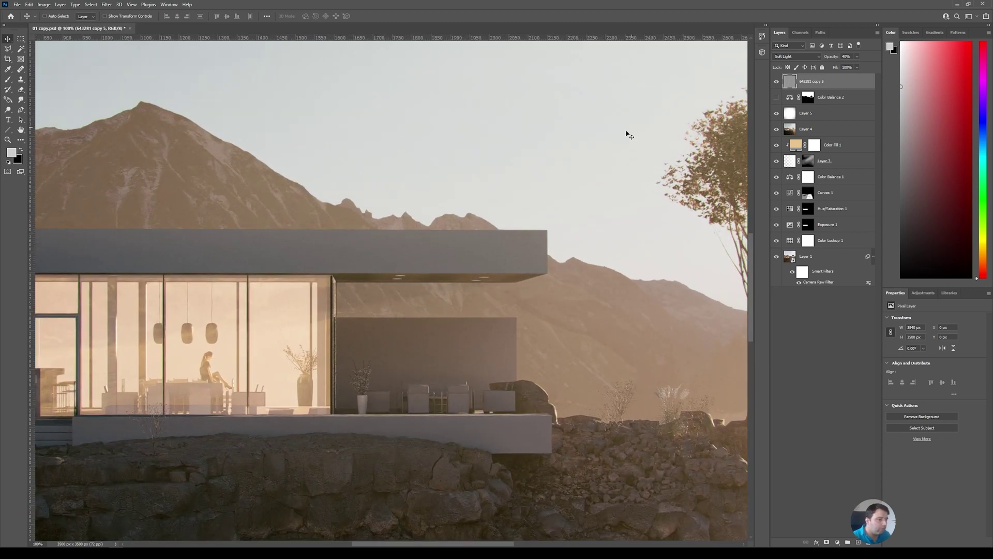
left_click_drag(451, 324, 580, 134)
left_click(777, 82)
left_click(776, 84)
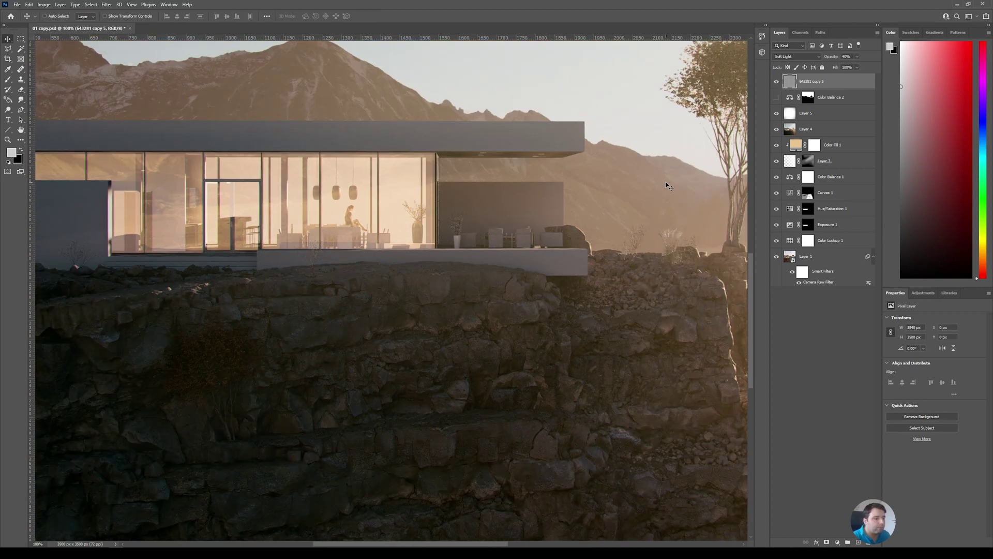
key("ctrl+minus")
key("ctrl+minus")
key("ctrl+minus")
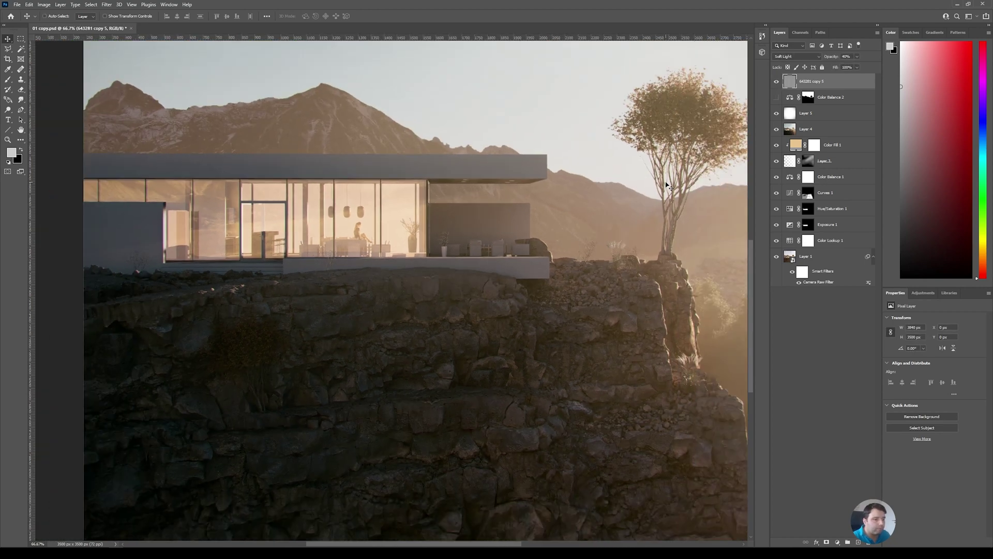